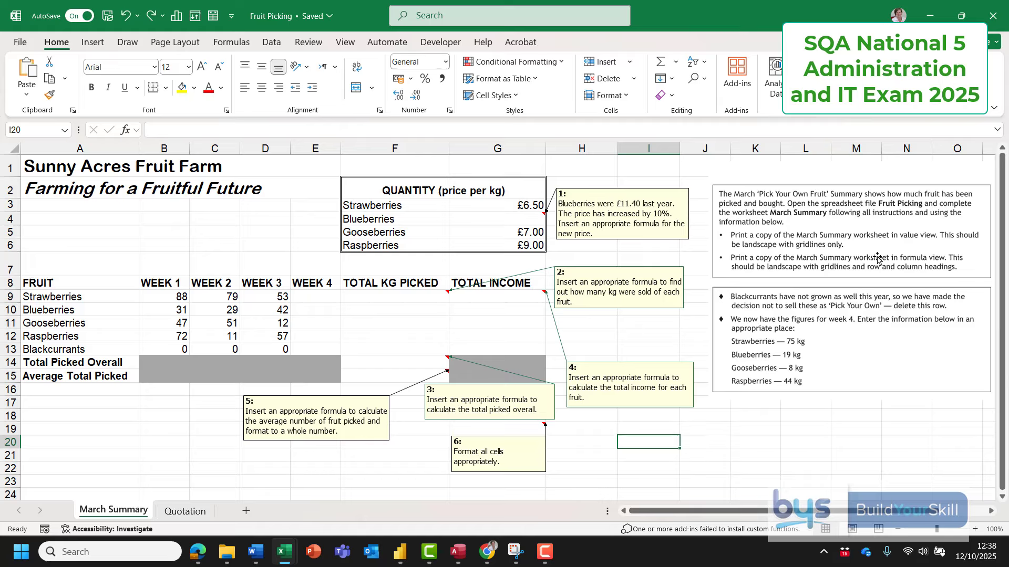
- Move the instructions picture slightly up and to the left, and delete the Blackcurrants row from the fruit table
{"action": "left_click_drag", "start_coordinate": [846, 210], "coordinate": [840, 181]}
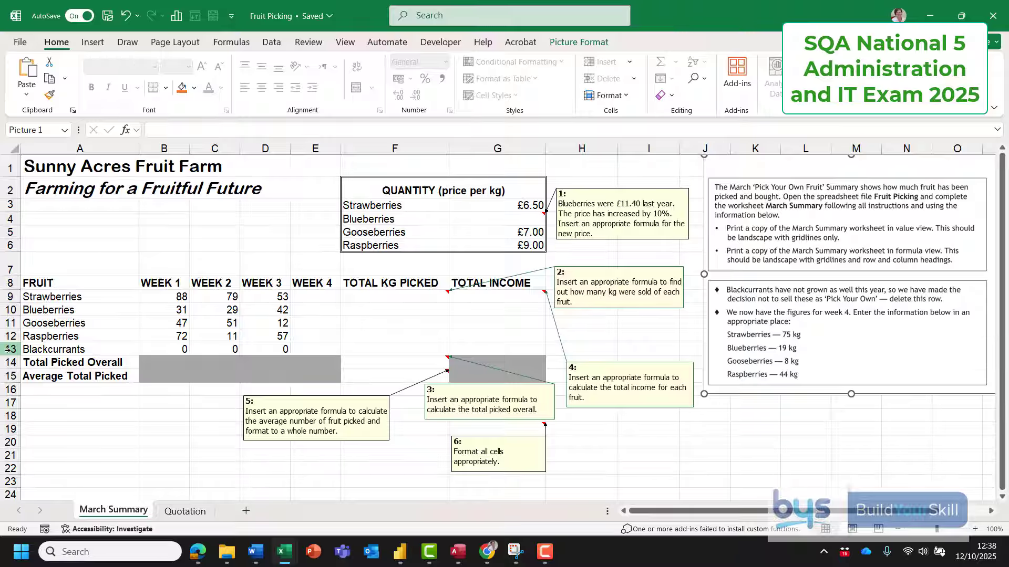
{"action": "left_click", "coordinate": [10, 349]}
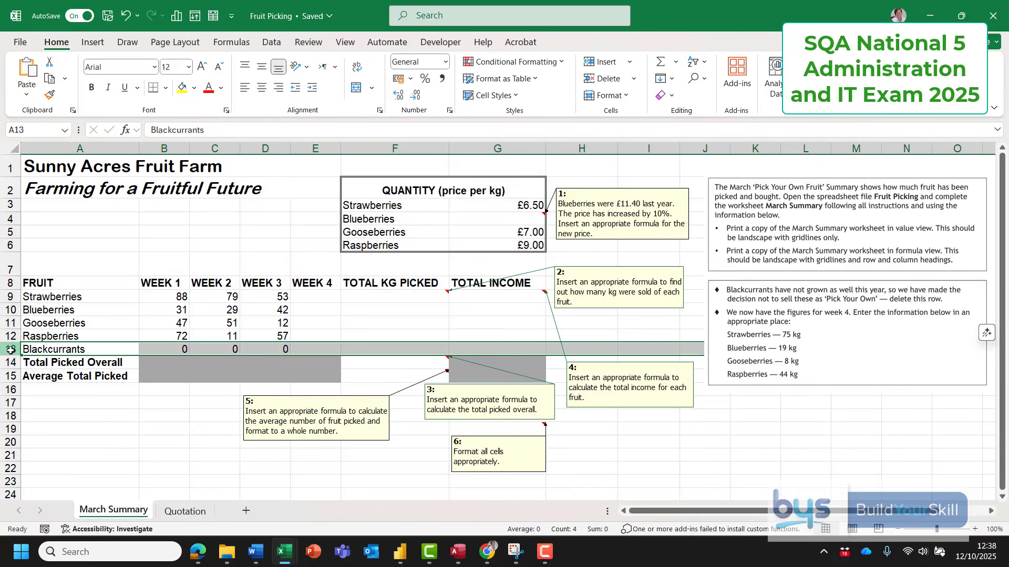
{"action": "right_click", "coordinate": [11, 350]}
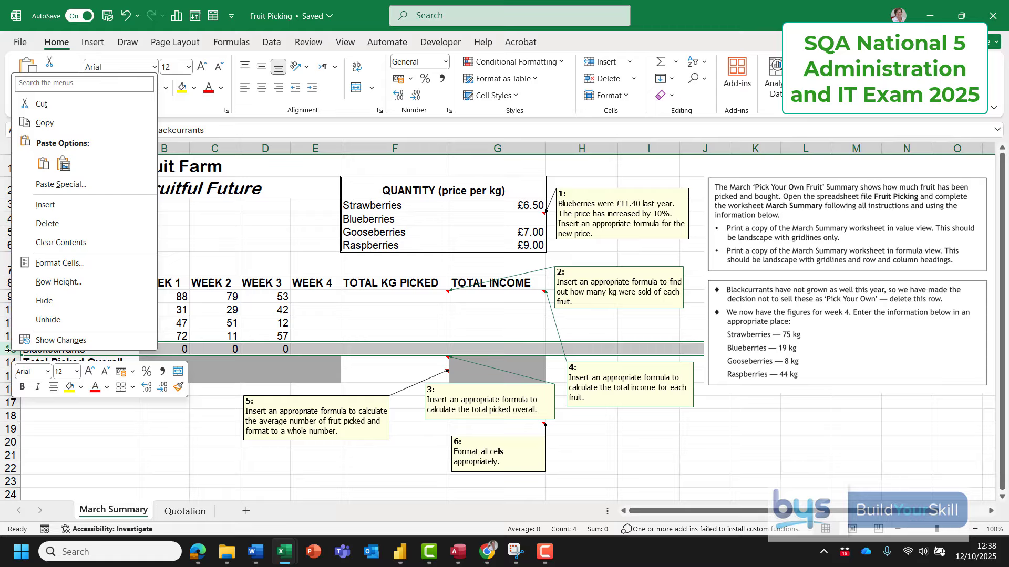
{"action": "left_click", "coordinate": [39, 225]}
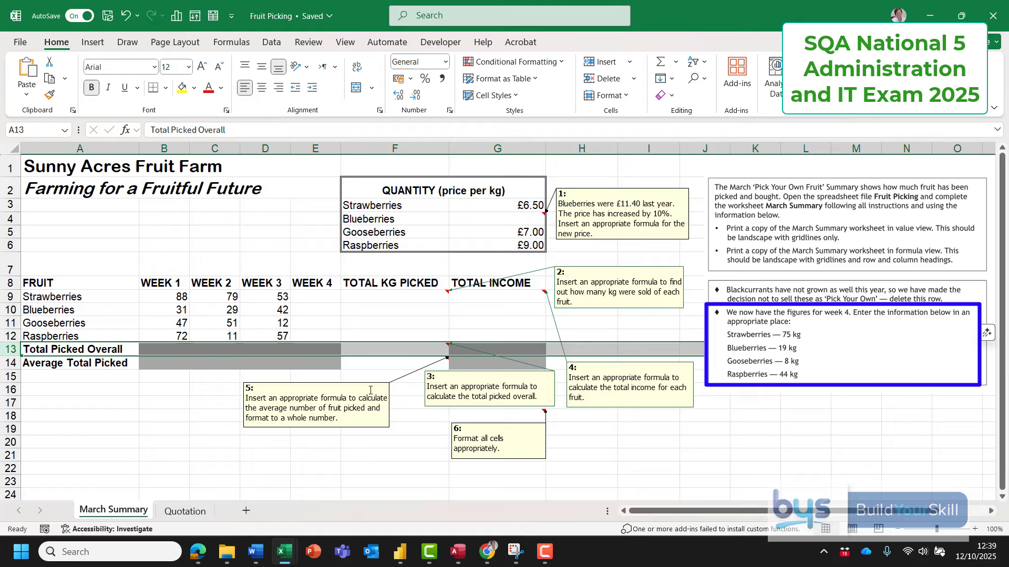
- Enter the Week 4 figures: 75 for Strawberries, 19 for Blueberries, 8 for Gooseberries and 44 for Raspberries
{"action": "left_click", "coordinate": [306, 297]}
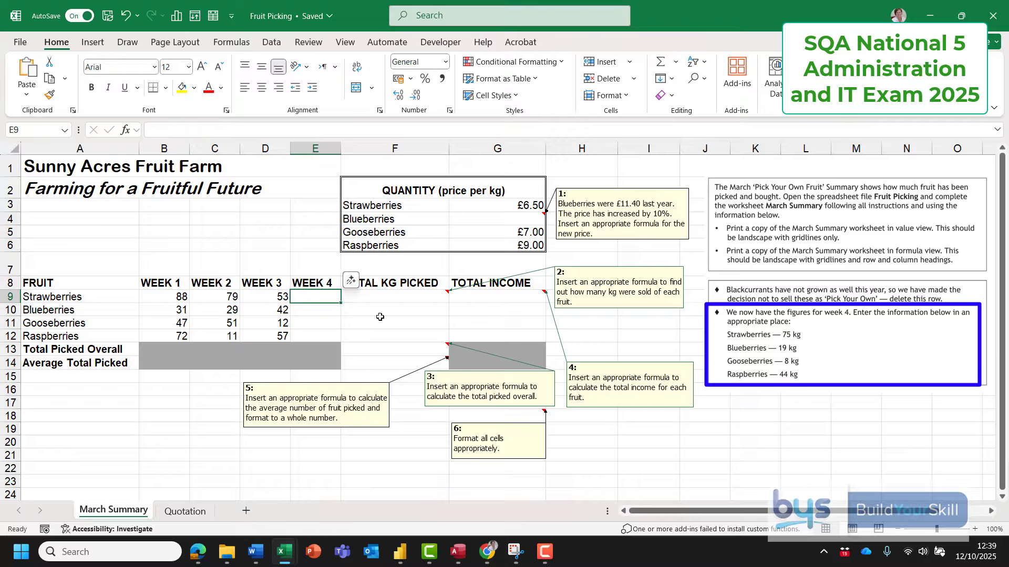
{"action": "type", "text": "75"}
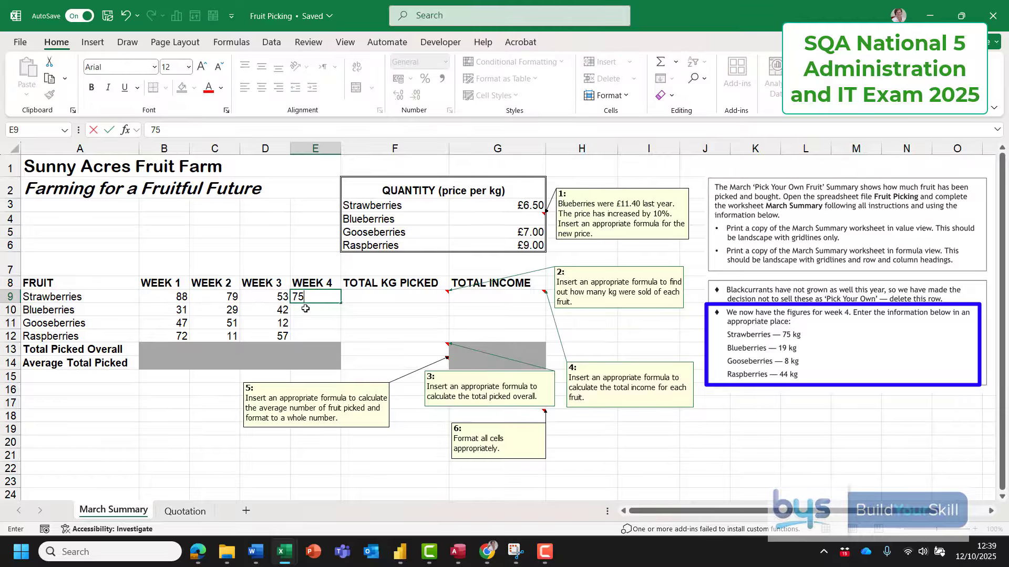
{"action": "key", "text": "Return"}
{"action": "type", "text": "19"}
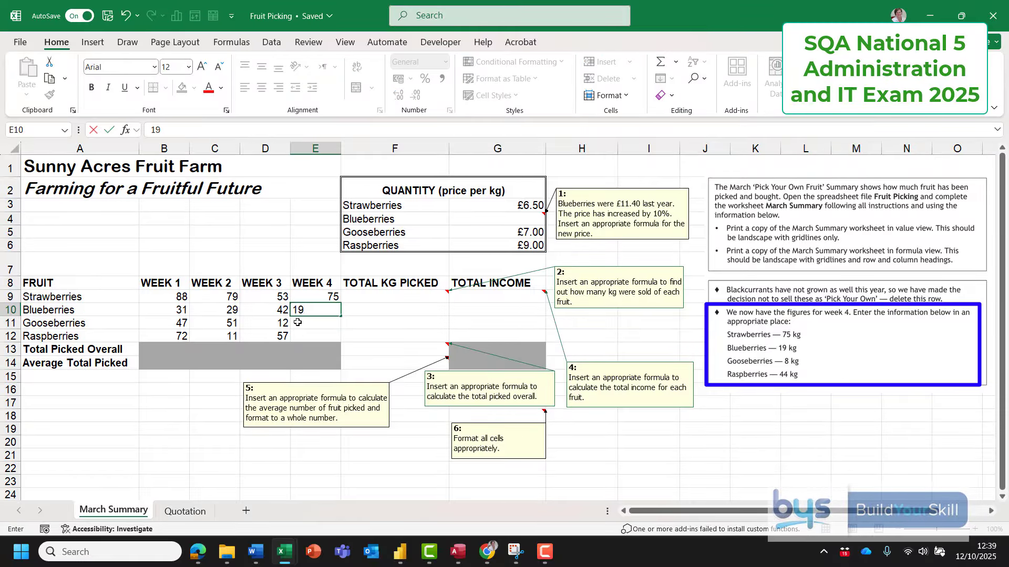
{"action": "key", "text": "Return"}
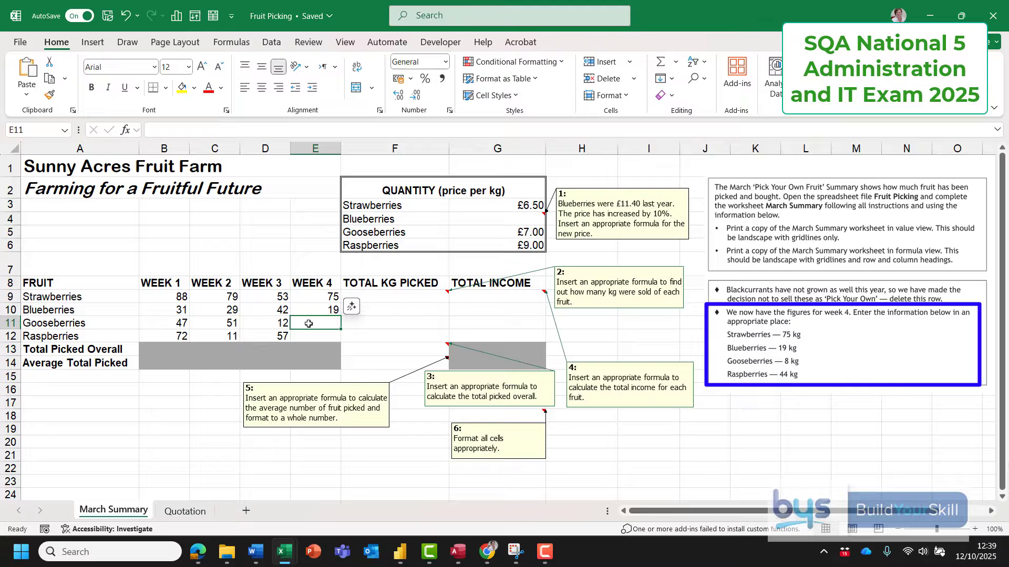
{"action": "type", "text": "8"}
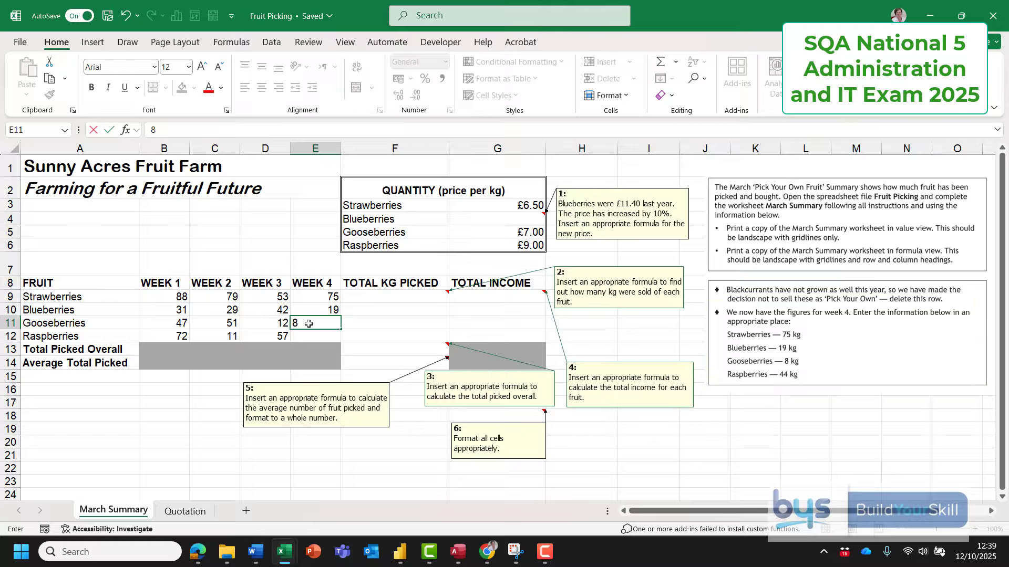
{"action": "left_click", "coordinate": [322, 335]}
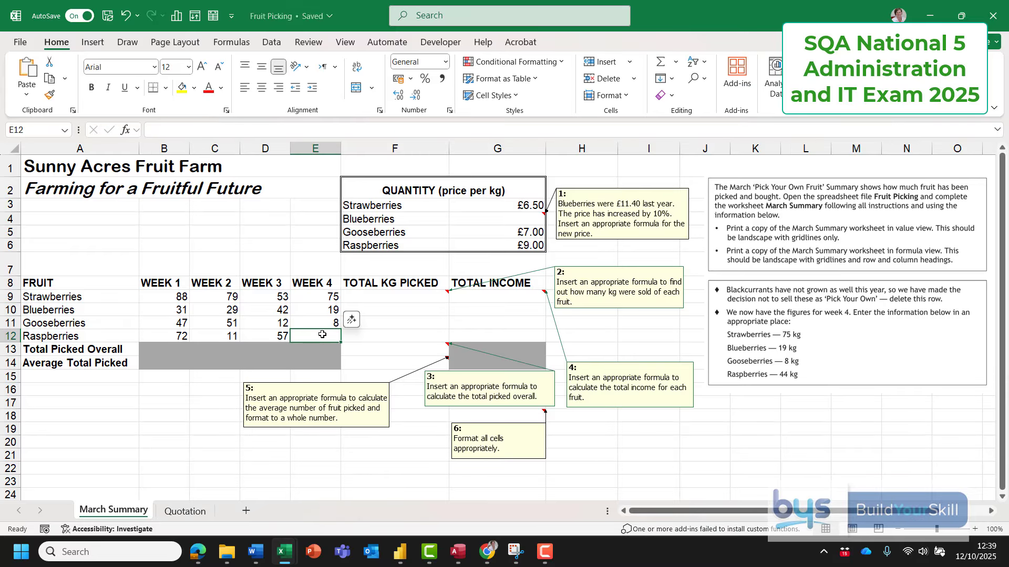
{"action": "type", "text": "44"}
{"action": "left_click", "coordinate": [399, 338]}
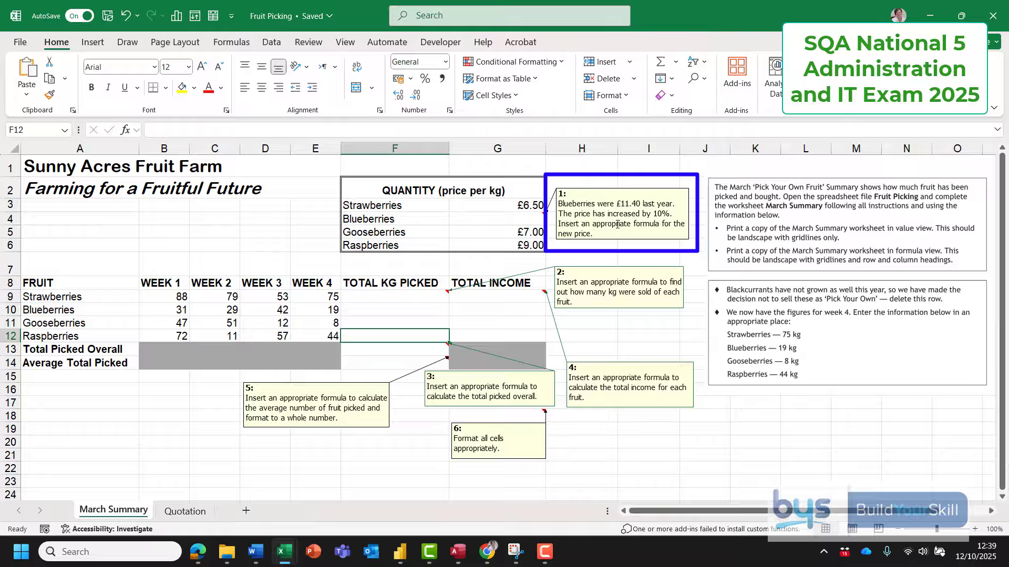
- Calculate the increased blueberries price in G4 with the formula =11.40*1.1
{"action": "left_click", "coordinate": [516, 218]}
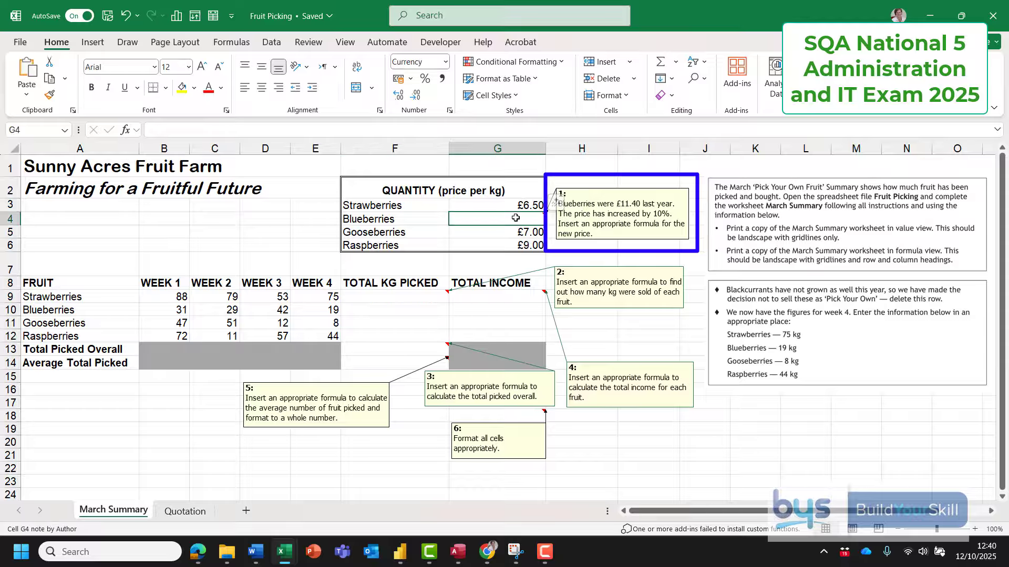
{"action": "type", "text": "="}
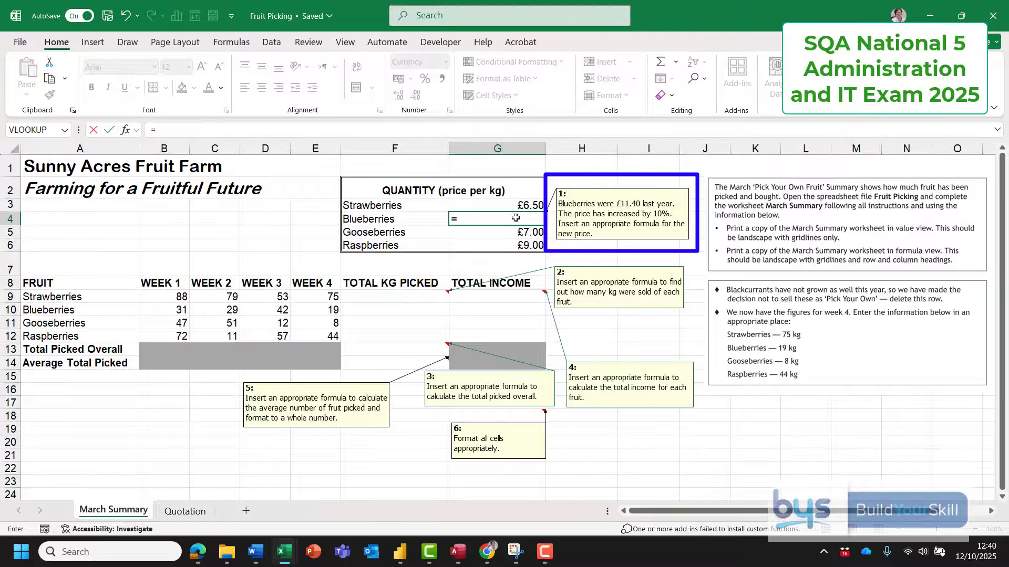
{"action": "type", "text": "11.40*1.1"}
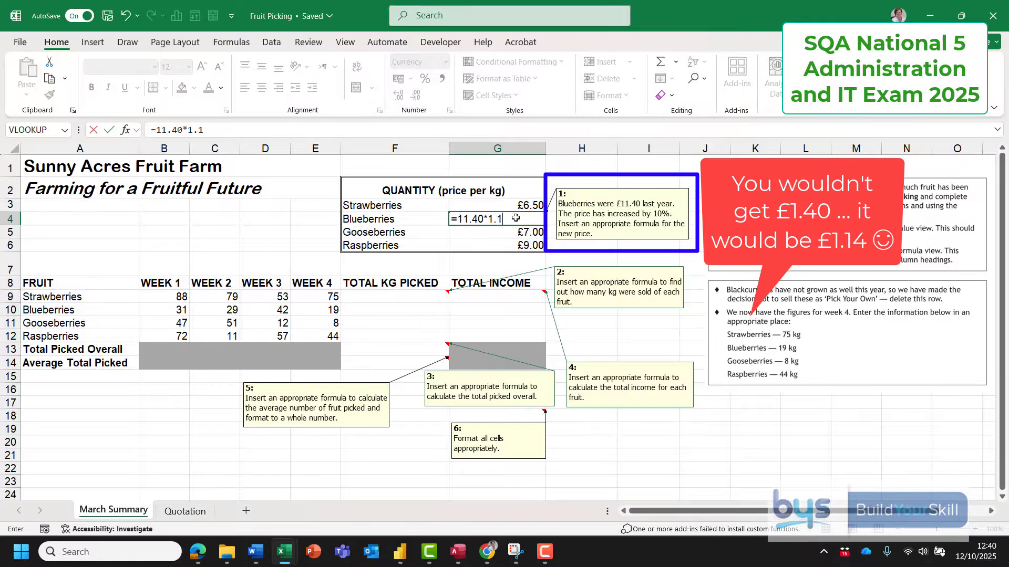
{"action": "key", "text": "Return"}
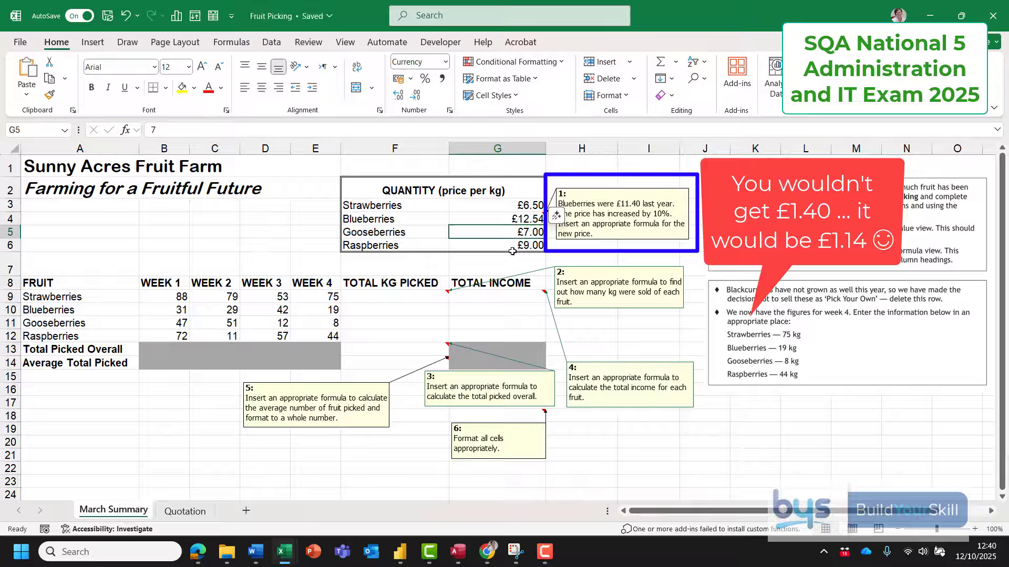
- Enter =11.40*110% in G4 as the blueberries price formula and delete the note attached to that cell
{"action": "left_click", "coordinate": [525, 217]}
{"action": "type", "text": "="}
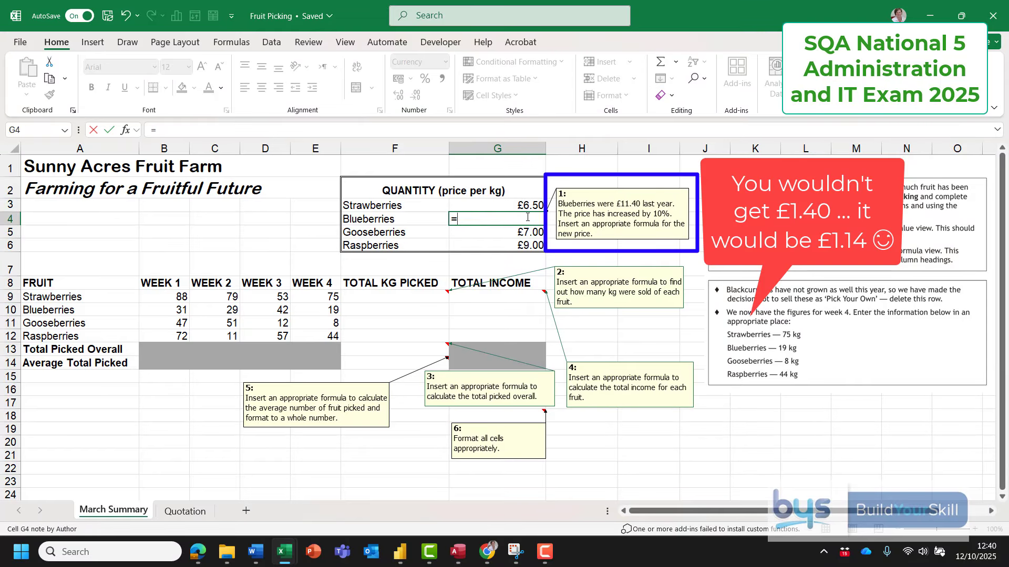
{"action": "type", "text": "11.40"}
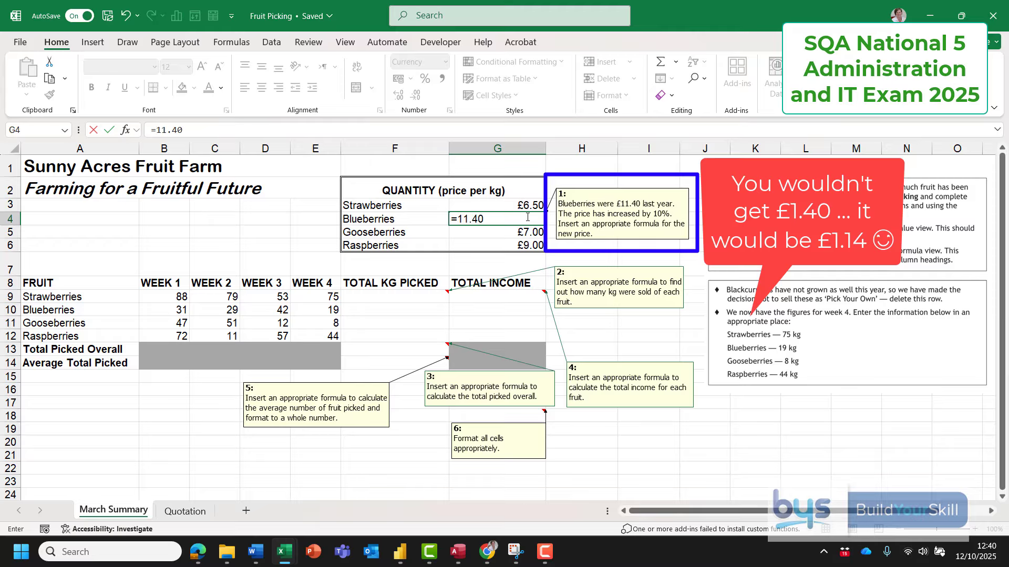
{"action": "type", "text": "*110%"}
{"action": "key", "text": "Return"}
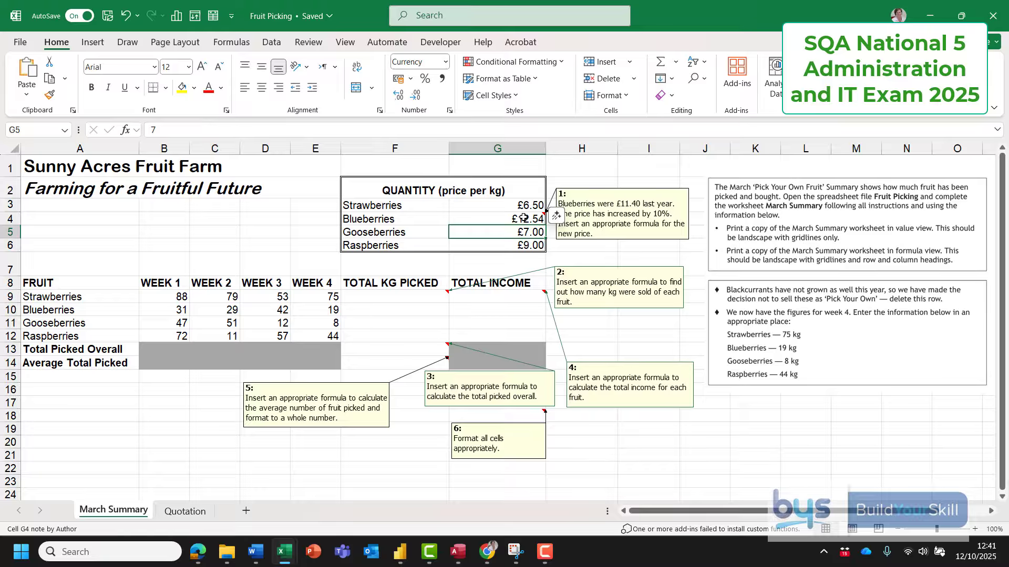
{"action": "right_click", "coordinate": [524, 217]}
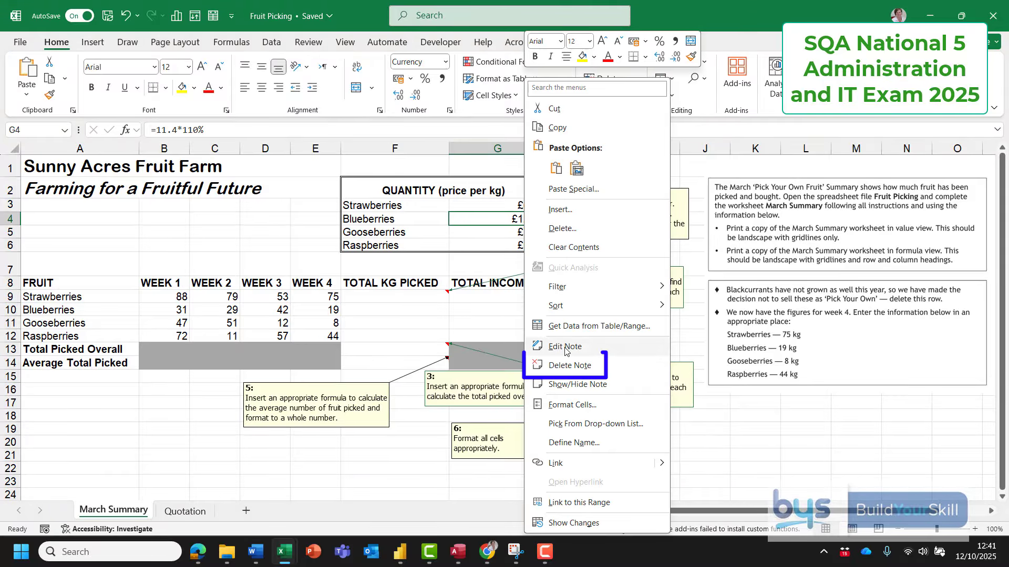
{"action": "left_click", "coordinate": [568, 366]}
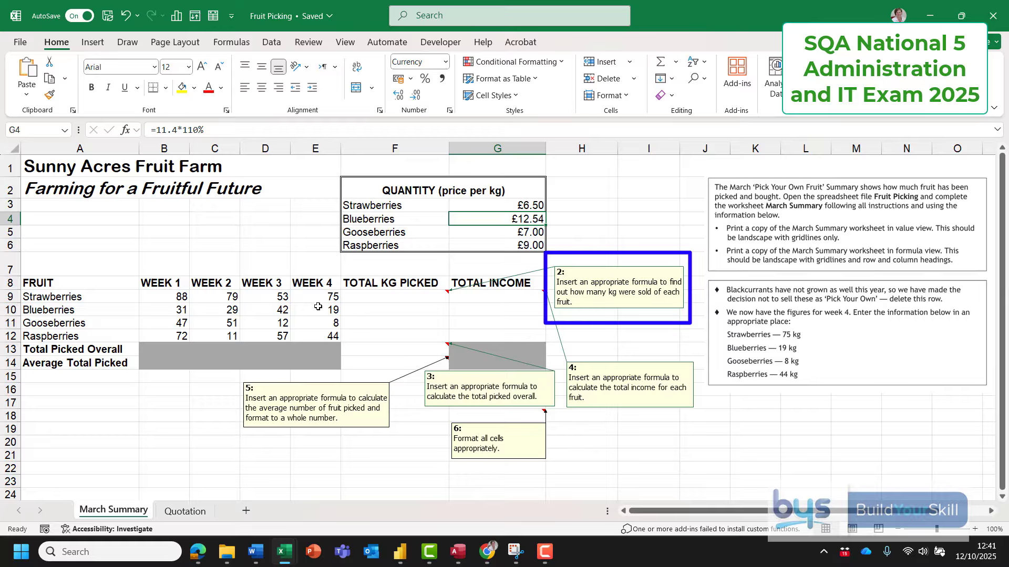
- Total the strawberries picked over the four weeks in F9 with =SUM(B9:E9)
{"action": "left_click", "coordinate": [374, 296]}
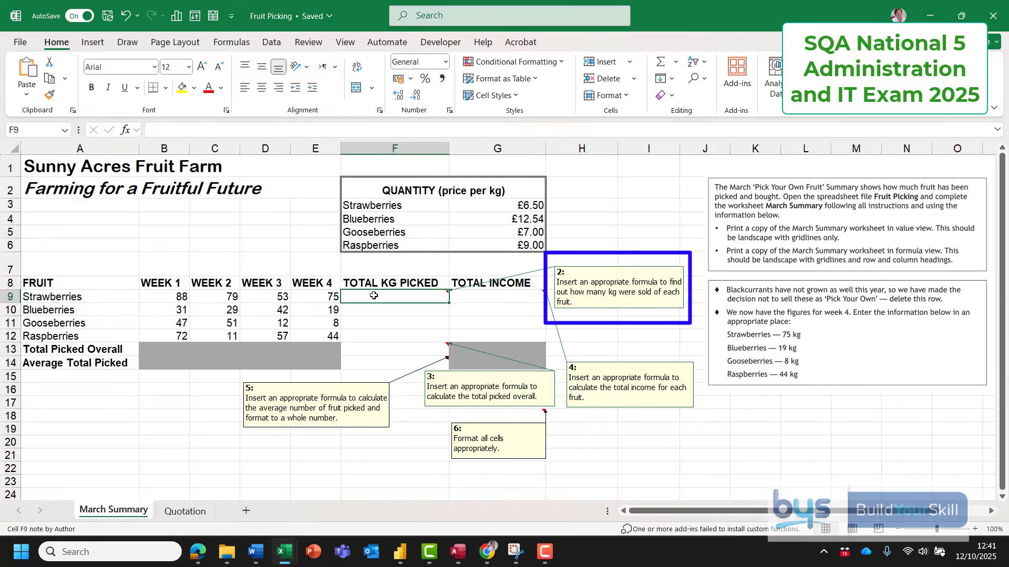
{"action": "left_click", "coordinate": [660, 62]}
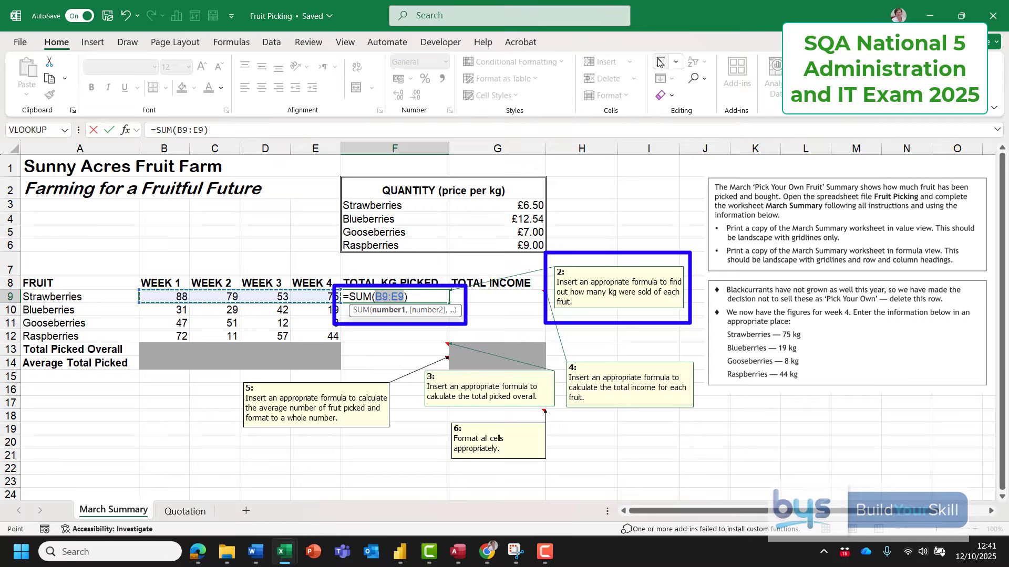
{"action": "key", "text": "Return"}
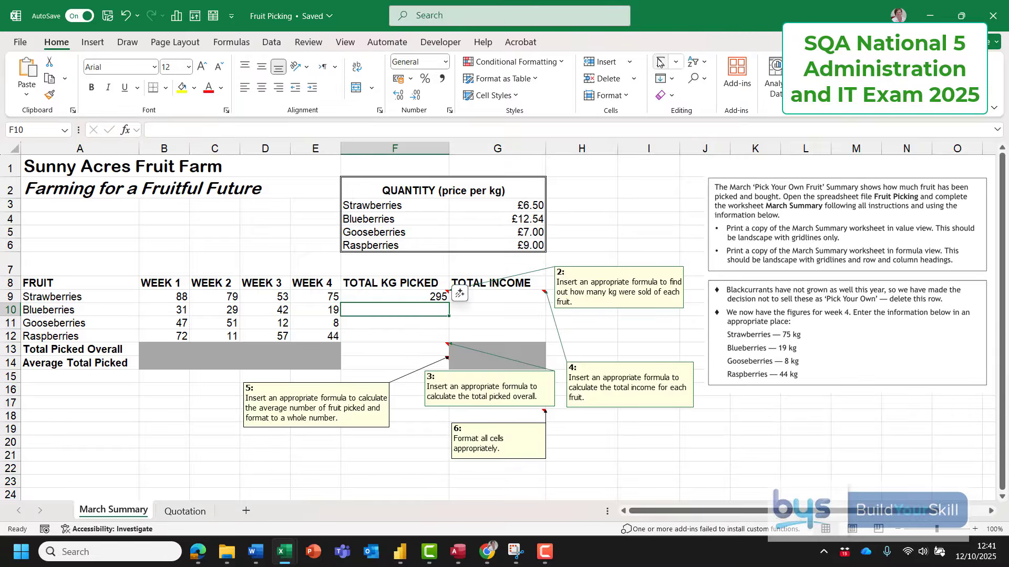
- Copy the F9 total formula down to the other fruits through F12 and delete the note on F9
{"action": "left_click", "coordinate": [408, 297]}
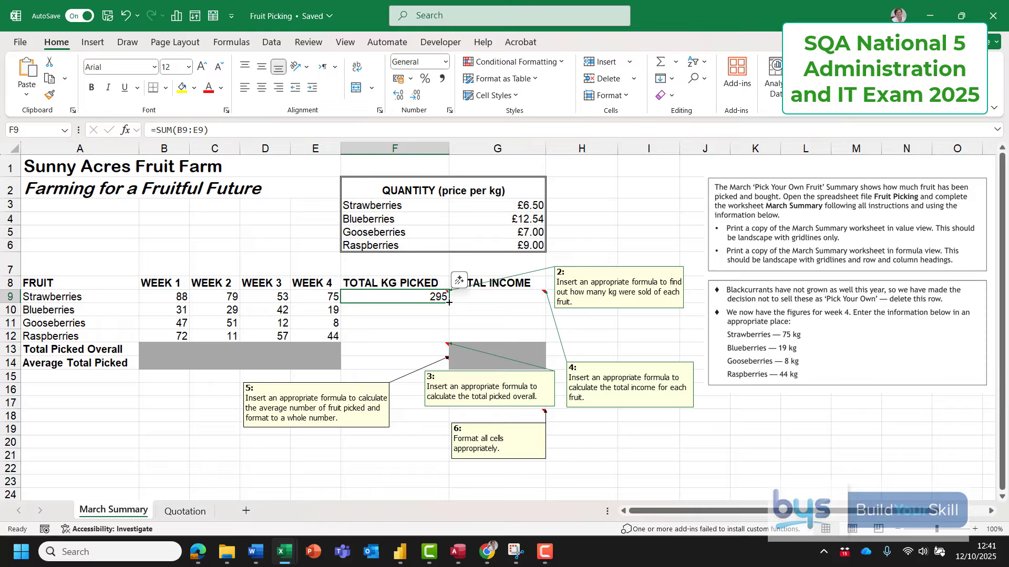
{"action": "left_click_drag", "start_coordinate": [449, 303], "coordinate": [445, 338]}
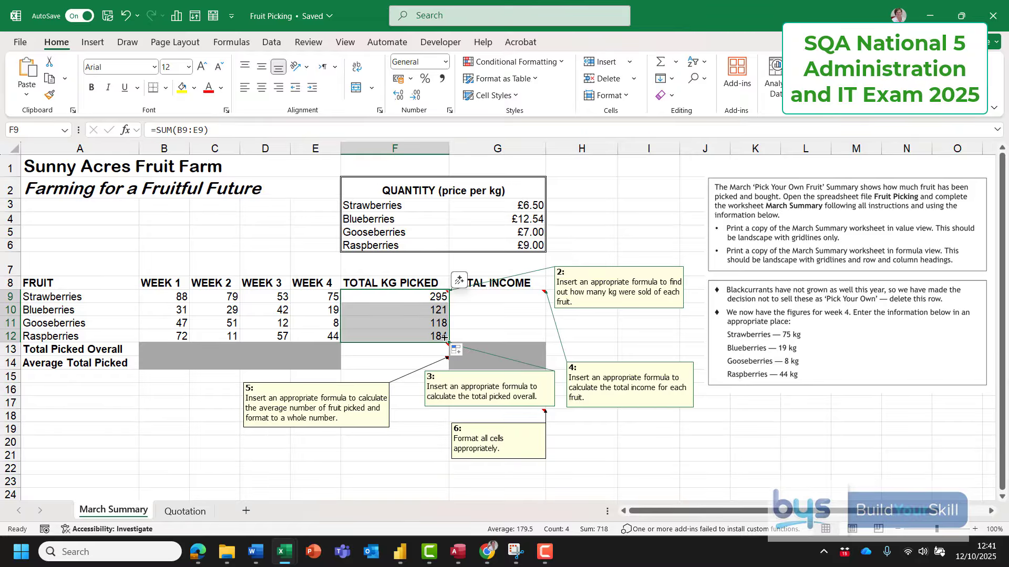
{"action": "right_click", "coordinate": [421, 298]}
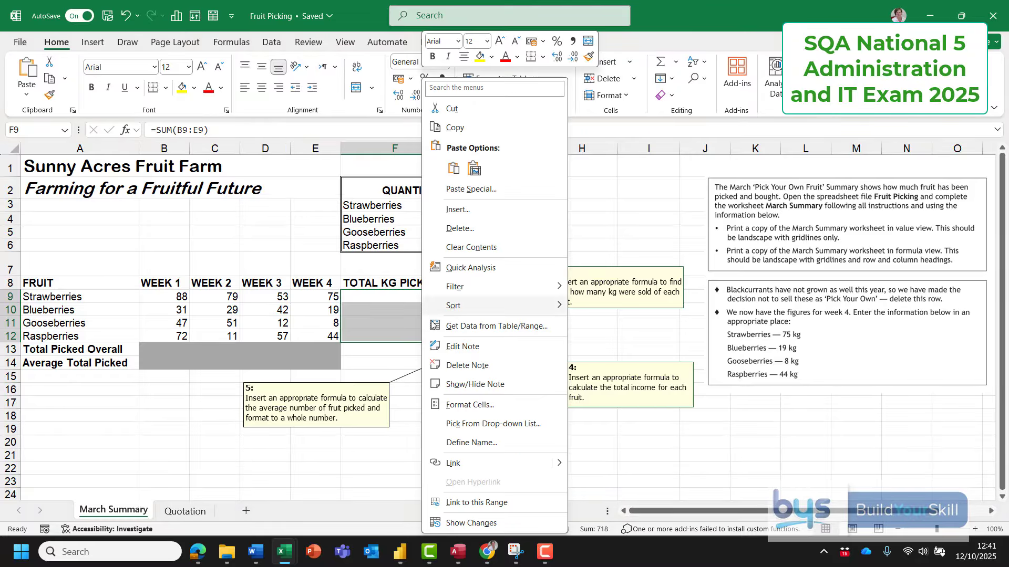
{"action": "left_click", "coordinate": [459, 365]}
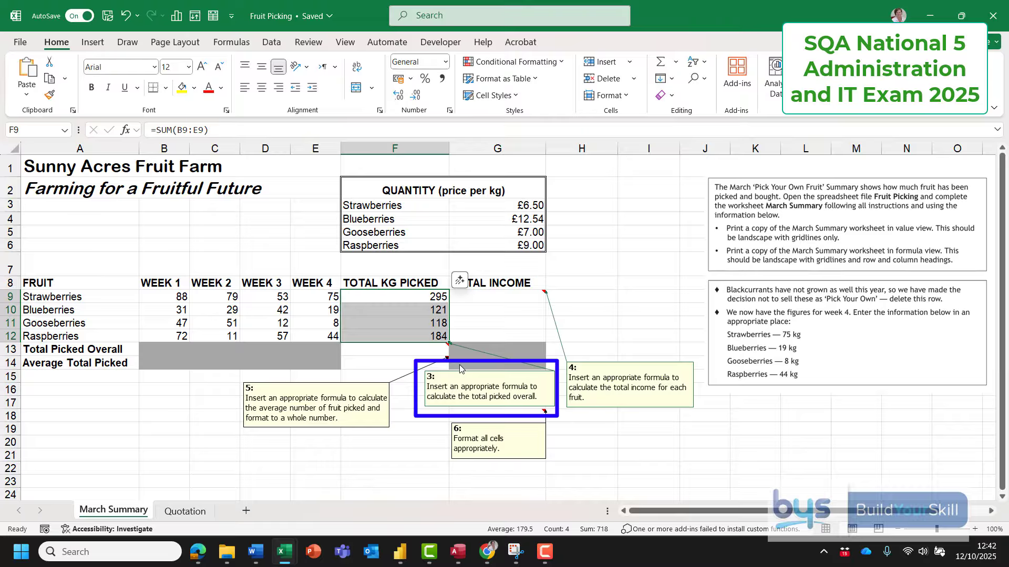
- Calculate the total picked overall in F13 with =SUM(F9:F12) and delete that cell's note
{"action": "left_click", "coordinate": [418, 349]}
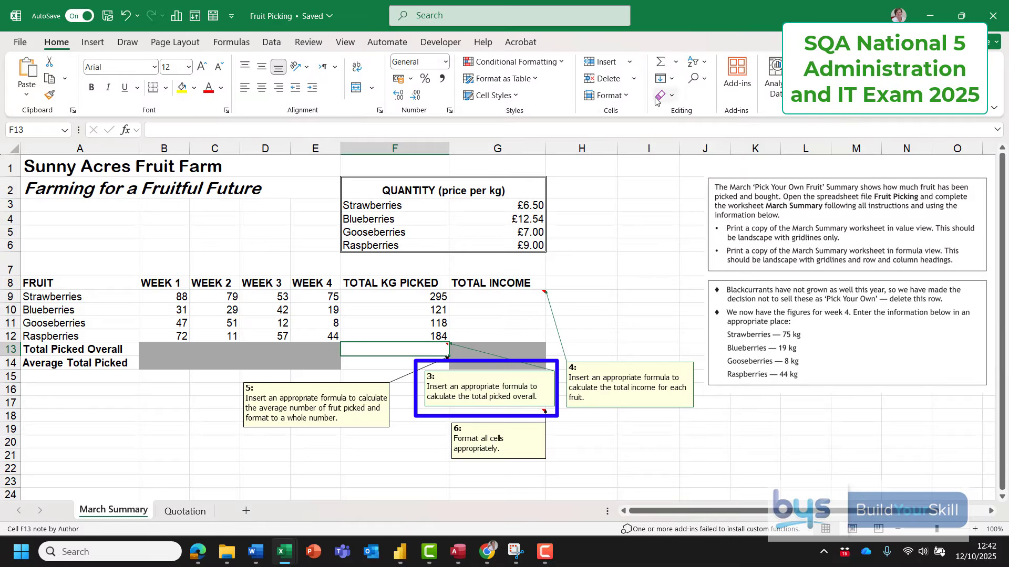
{"action": "left_click", "coordinate": [662, 61]}
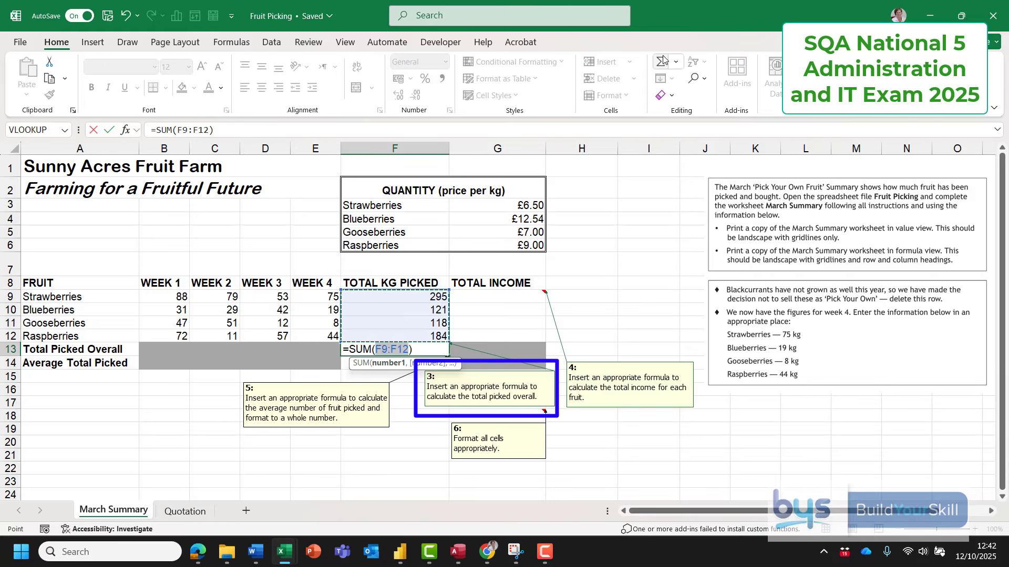
{"action": "key", "text": "Return"}
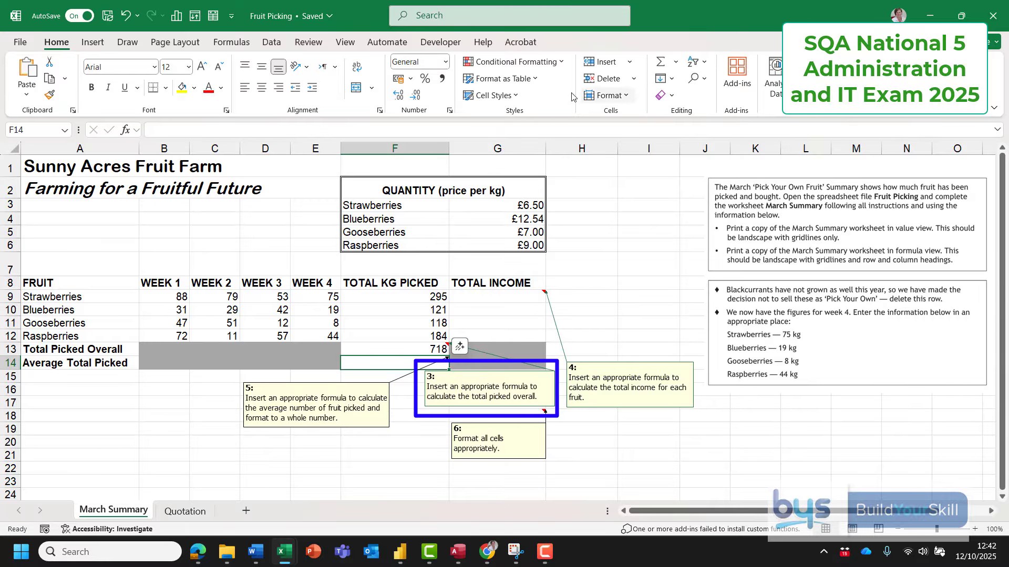
{"action": "right_click", "coordinate": [412, 347]}
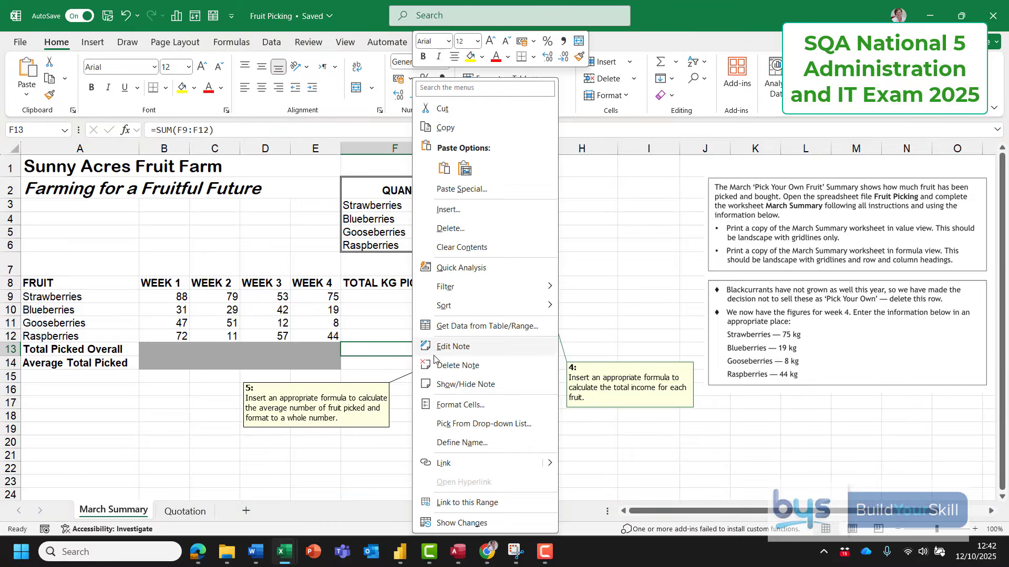
{"action": "left_click", "coordinate": [452, 365]}
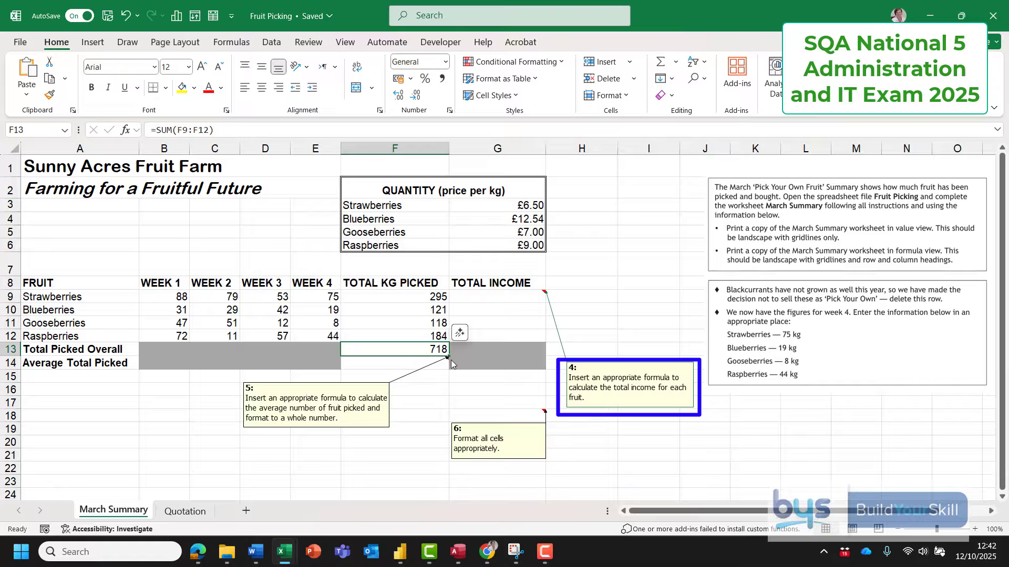
- Calculate the strawberries' total income in G9 with =F9*G3, multiplying the kilograms picked by the price per kg
{"action": "left_click", "coordinate": [497, 206]}
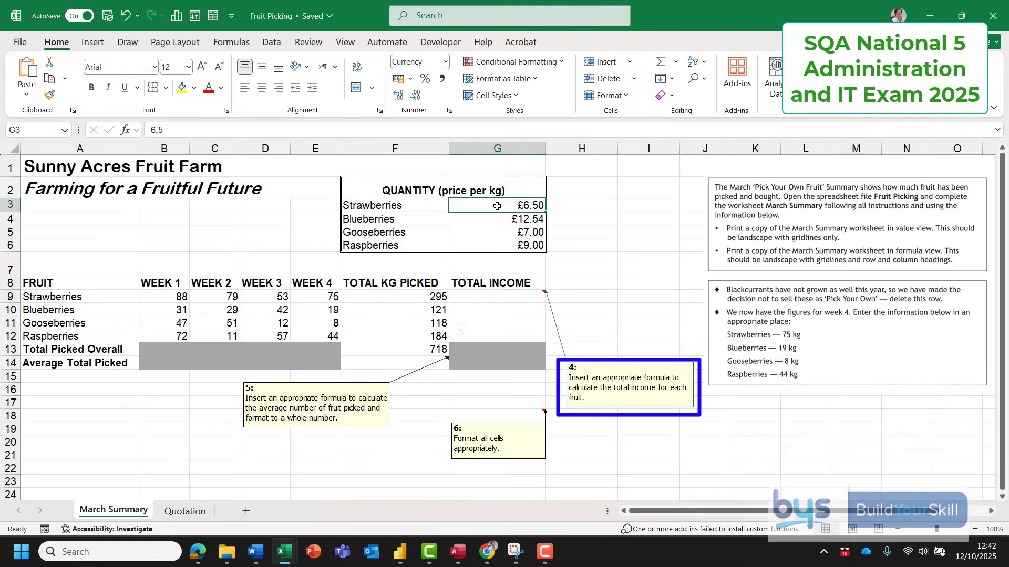
{"action": "left_click", "coordinate": [393, 298]}
{"action": "left_click", "coordinate": [476, 297]}
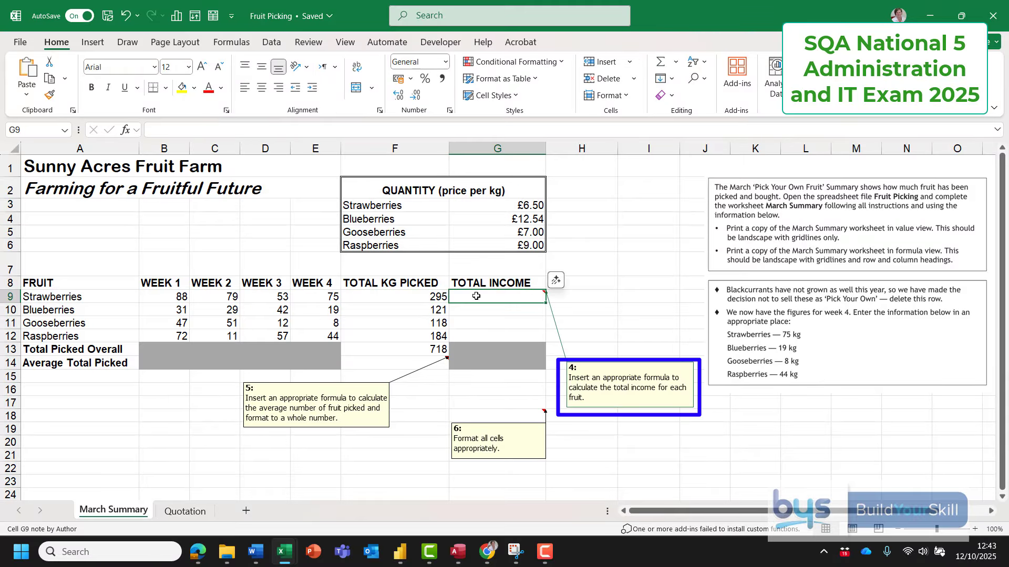
{"action": "type", "text": "="}
{"action": "left_click", "coordinate": [369, 298]}
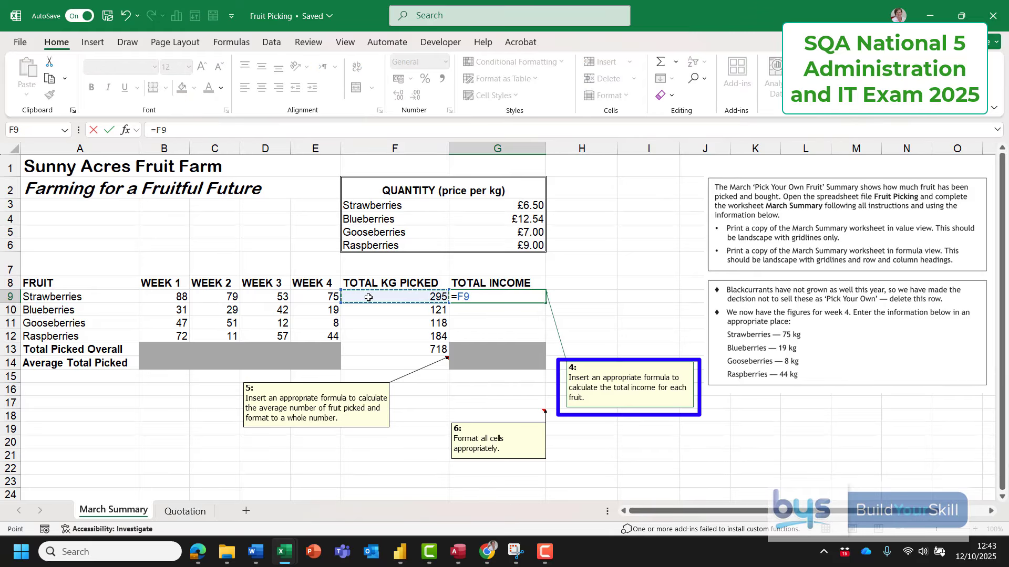
{"action": "type", "text": "*"}
{"action": "left_click", "coordinate": [491, 203]}
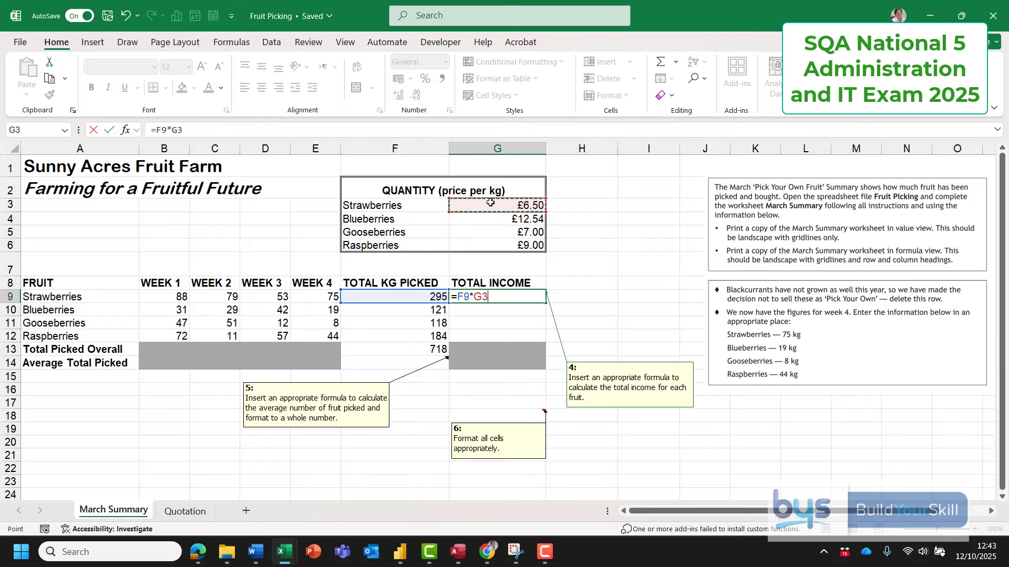
{"action": "key", "text": "Return"}
- Copy the G9 income formula down to the other fruits through G12 and delete the note on G9
{"action": "left_click", "coordinate": [489, 295]}
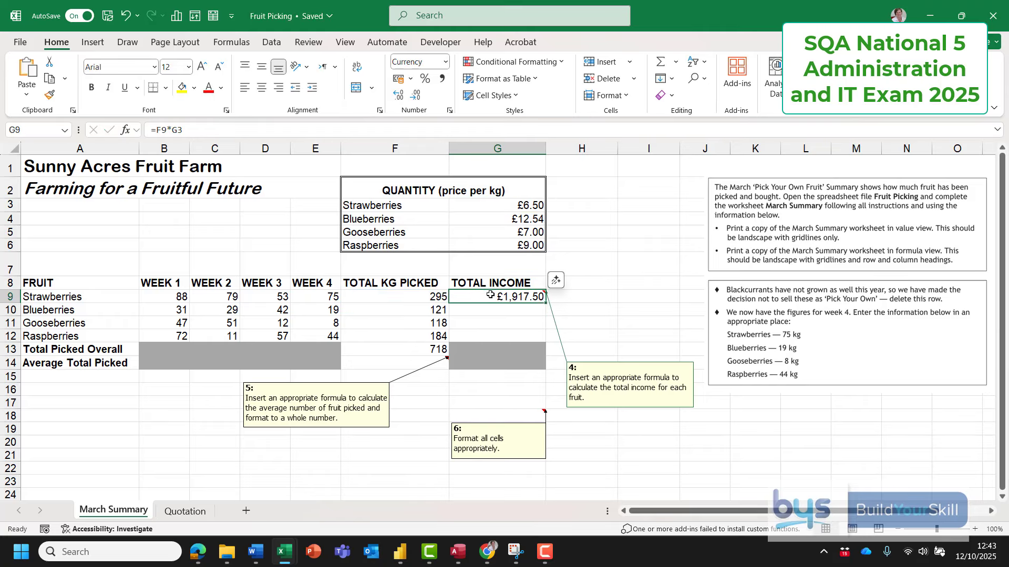
{"action": "left_click_drag", "start_coordinate": [546, 302], "coordinate": [536, 341]}
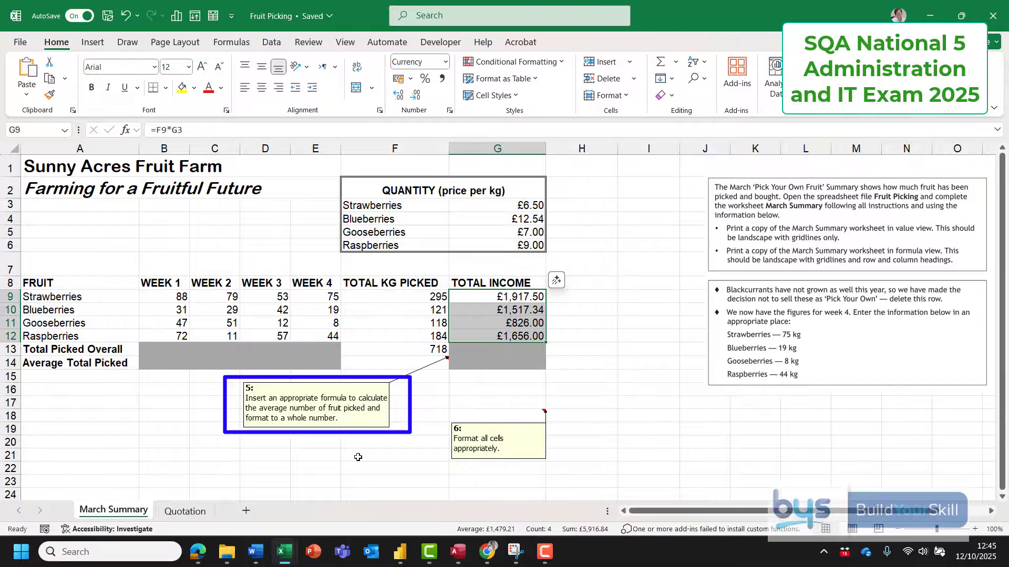
- Calculate the average total picked in F14 with =AVERAGE(F9:F12), leaving the overall total in F13 out of the range
{"action": "left_click", "coordinate": [386, 362]}
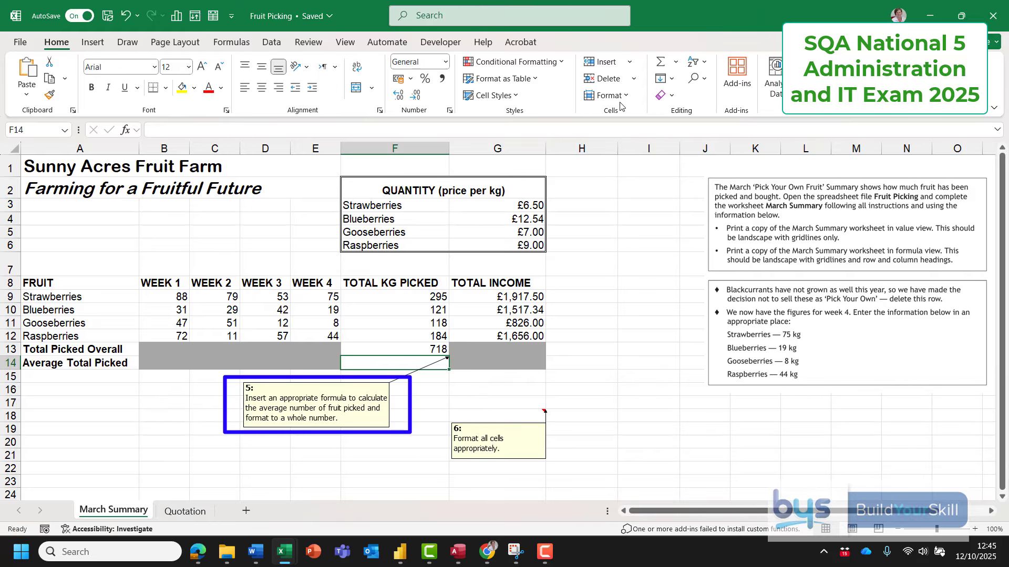
{"action": "left_click", "coordinate": [676, 62]}
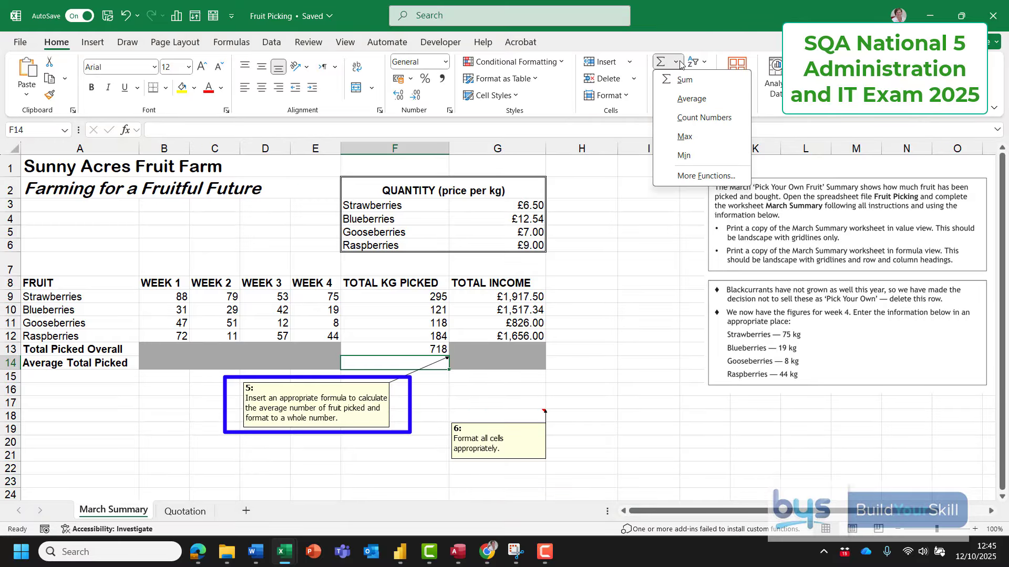
{"action": "left_click", "coordinate": [694, 99]}
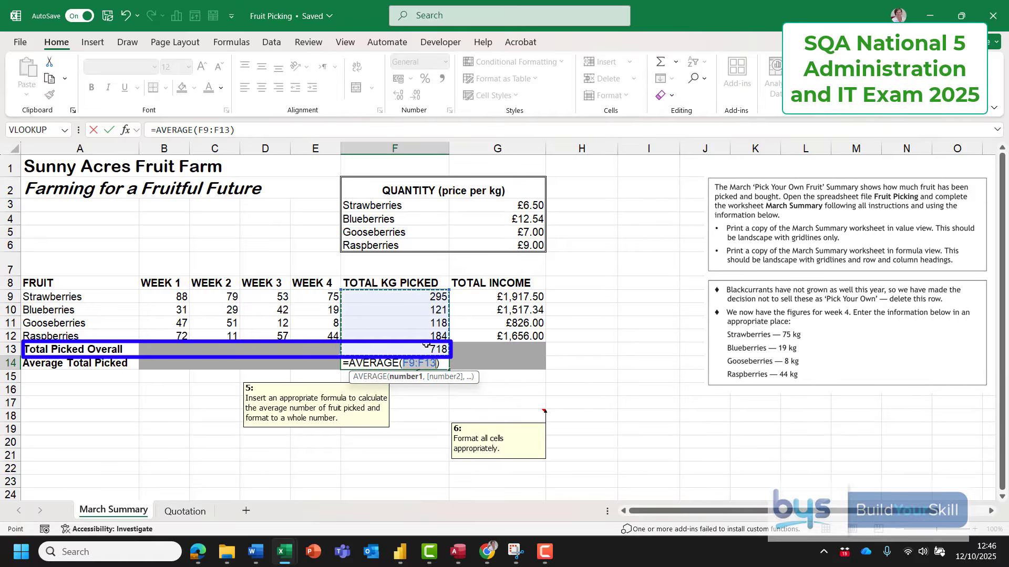
{"action": "left_click_drag", "start_coordinate": [398, 293], "coordinate": [389, 331]}
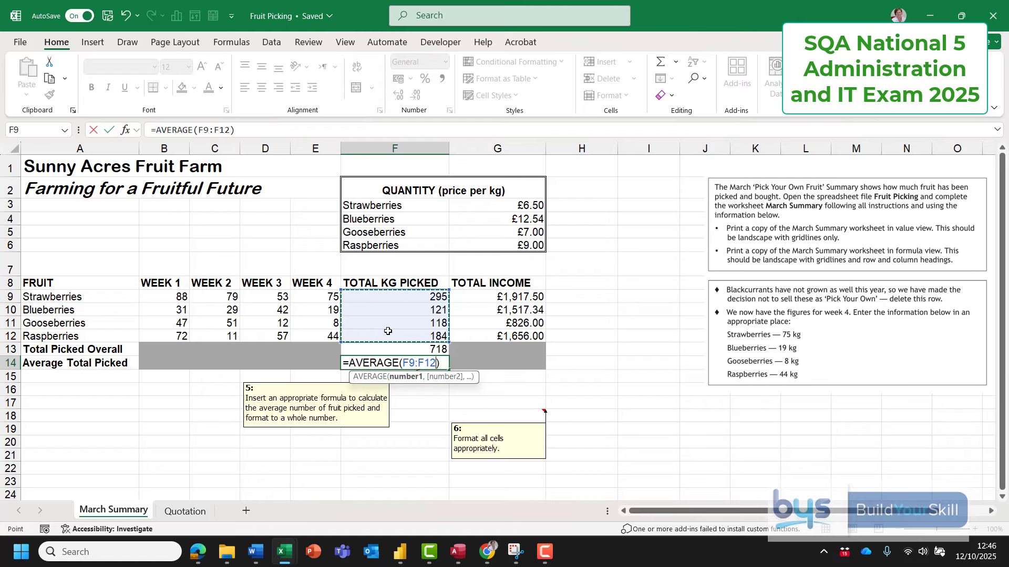
{"action": "key", "text": "Return"}
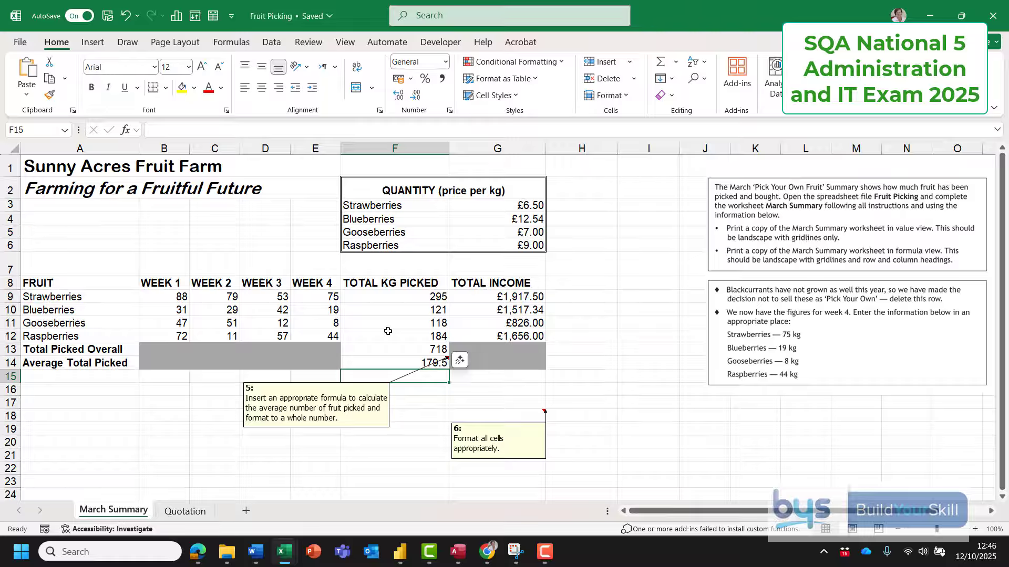
- Format the average in F14 as a whole number with no decimal places and delete that cell's note
{"action": "left_click", "coordinate": [407, 360]}
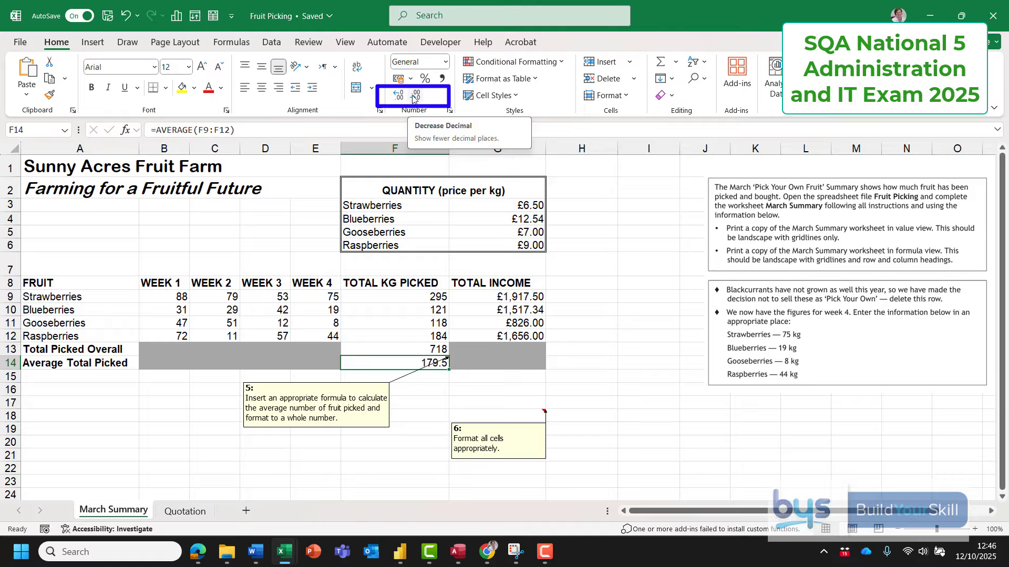
{"action": "left_click", "coordinate": [414, 96]}
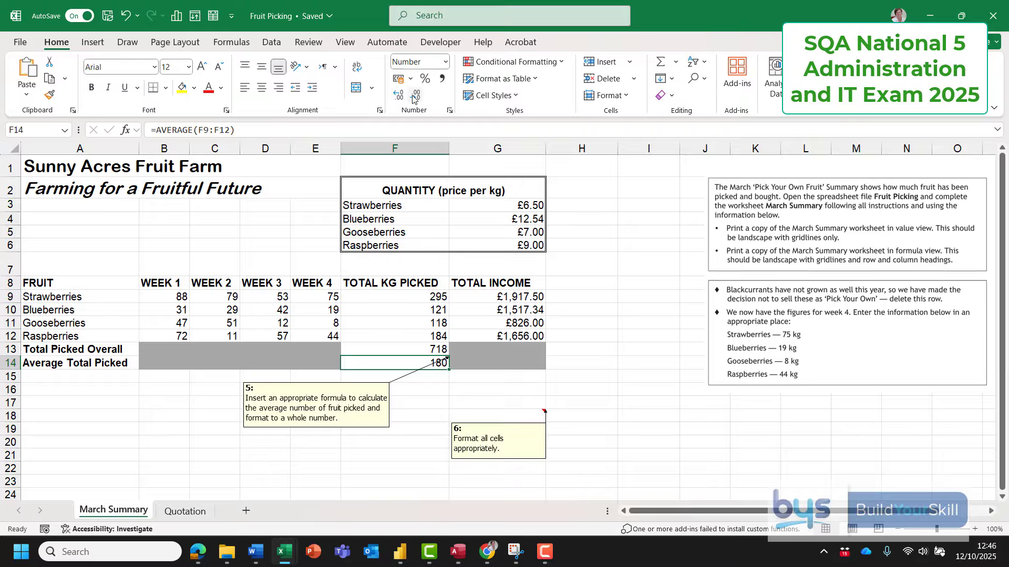
{"action": "right_click", "coordinate": [388, 363]}
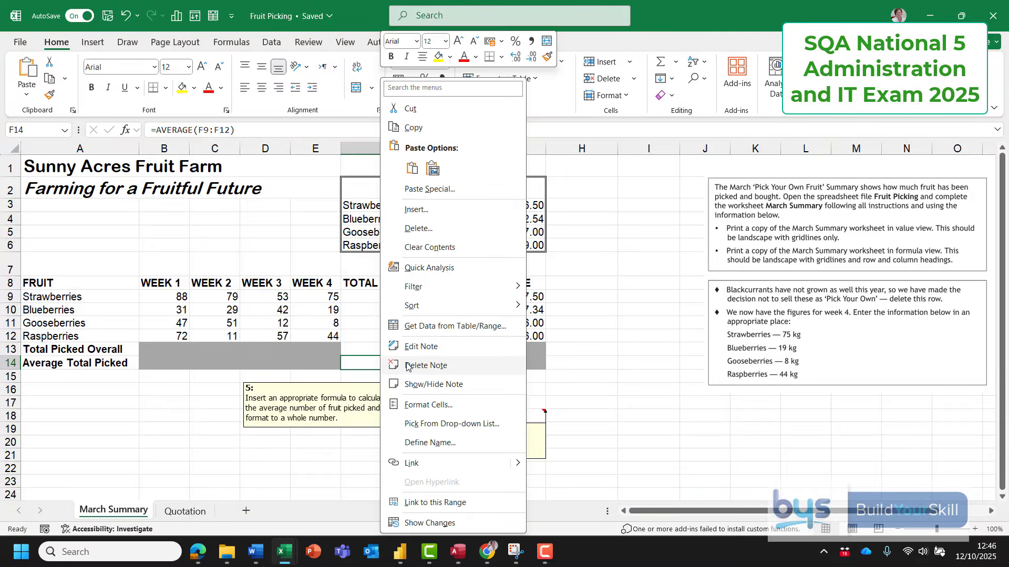
{"action": "left_click", "coordinate": [407, 366]}
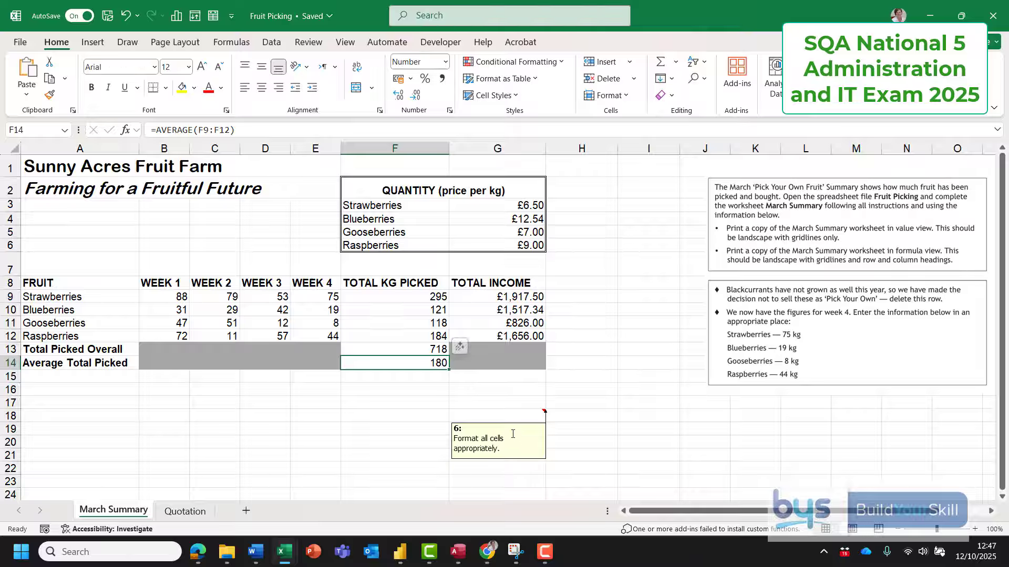
- Delete the note about formatting all cells that is attached to G18
{"action": "right_click", "coordinate": [509, 415]}
{"action": "left_click", "coordinate": [488, 434]}
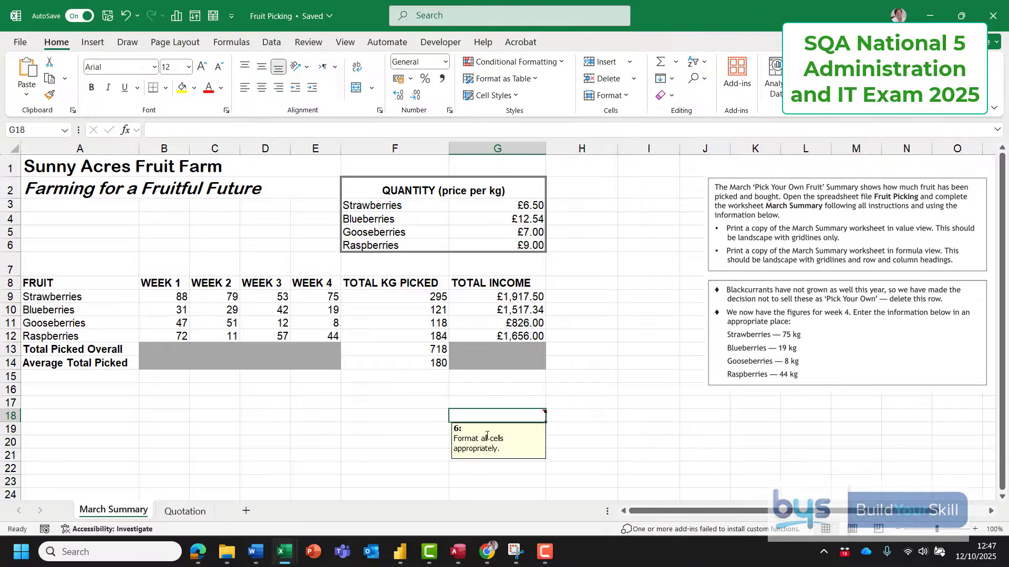
{"action": "right_click", "coordinate": [497, 417]}
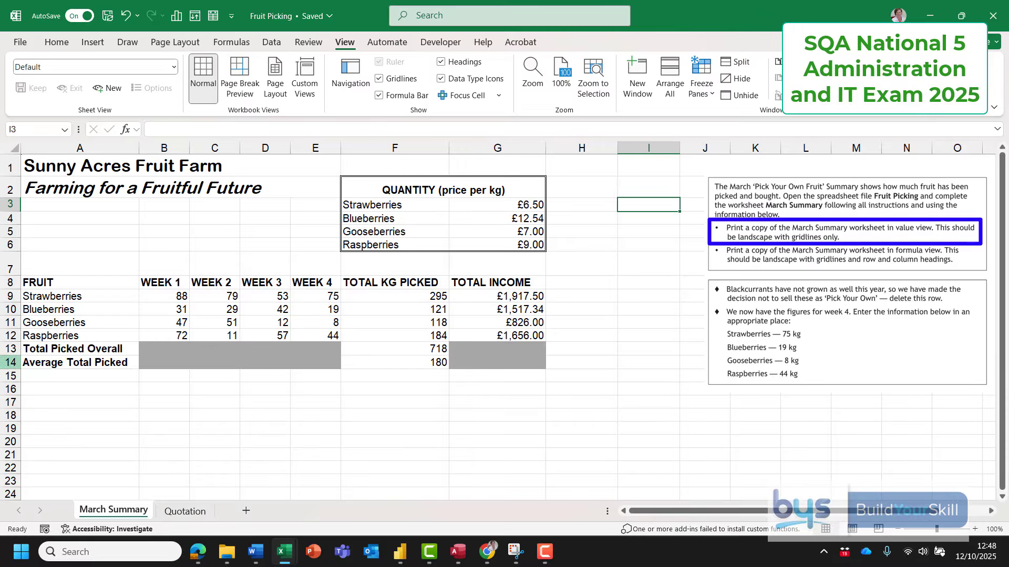
- Select the data range A1:G14 and set the print settings to print only the current selection
{"action": "left_click", "coordinate": [51, 166]}
{"action": "left_click_drag", "start_coordinate": [51, 166], "coordinate": [459, 363]}
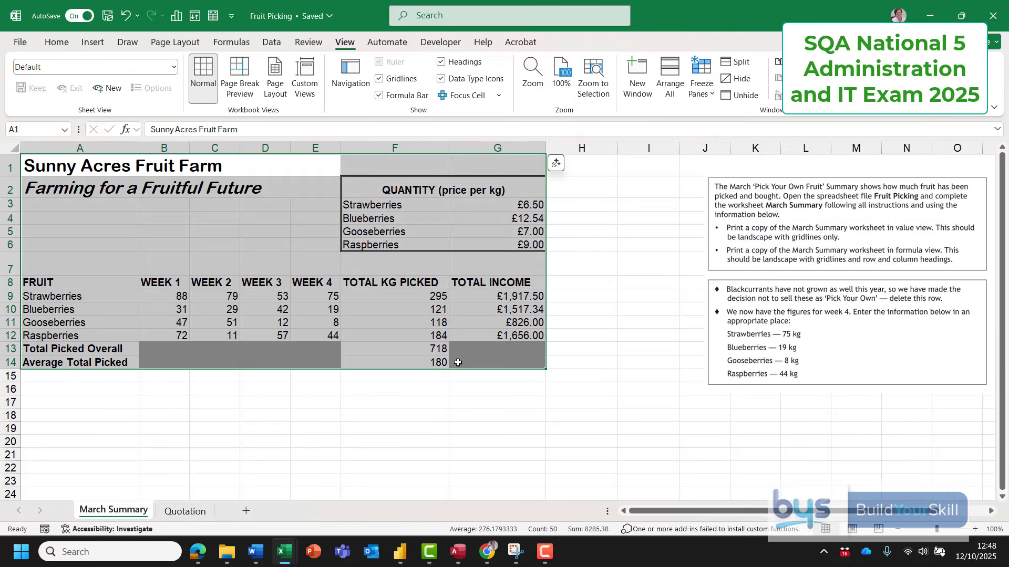
{"action": "left_click", "coordinate": [21, 42]}
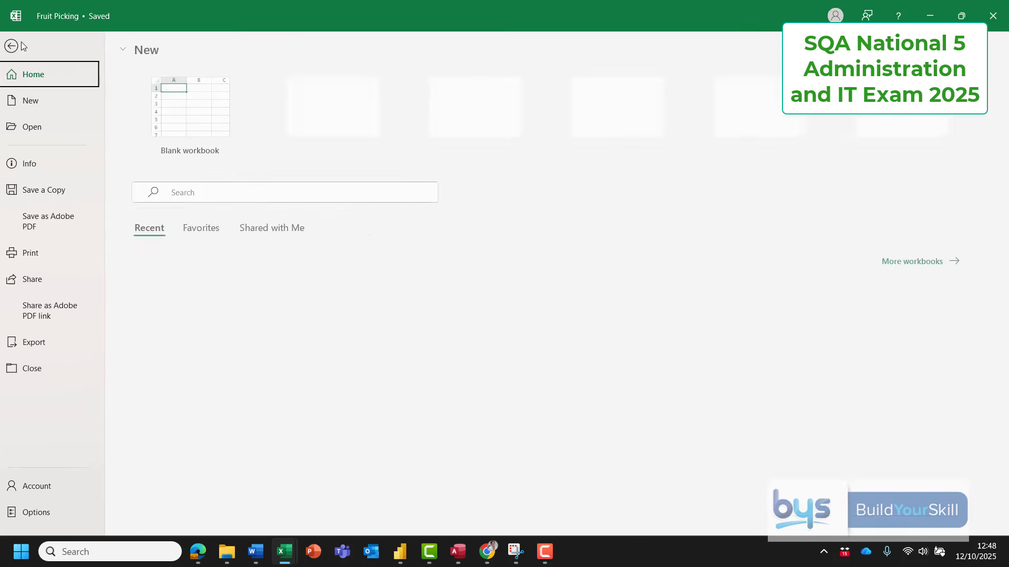
{"action": "left_click", "coordinate": [40, 255]}
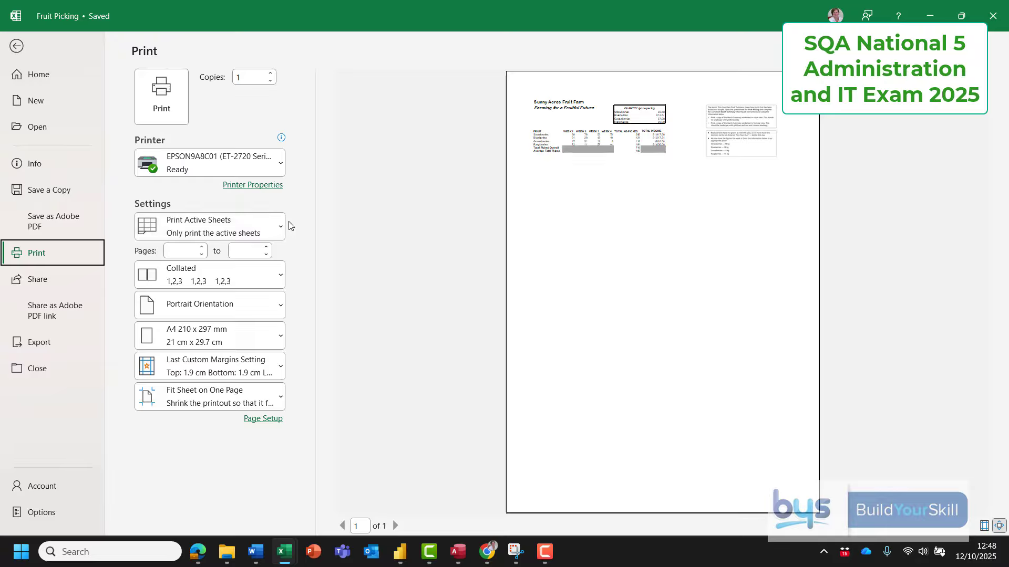
{"action": "left_click", "coordinate": [282, 226]}
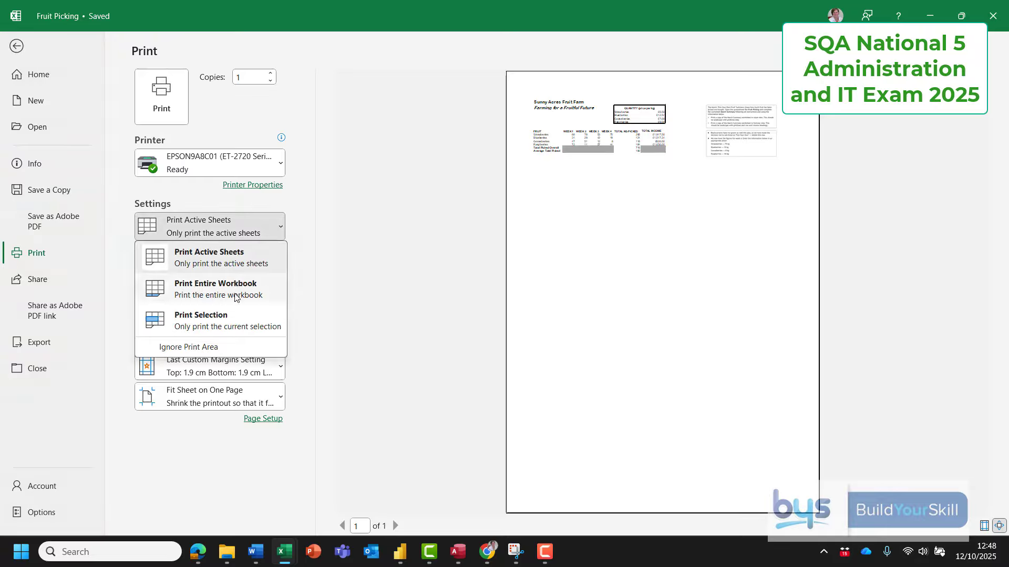
{"action": "left_click", "coordinate": [215, 321]}
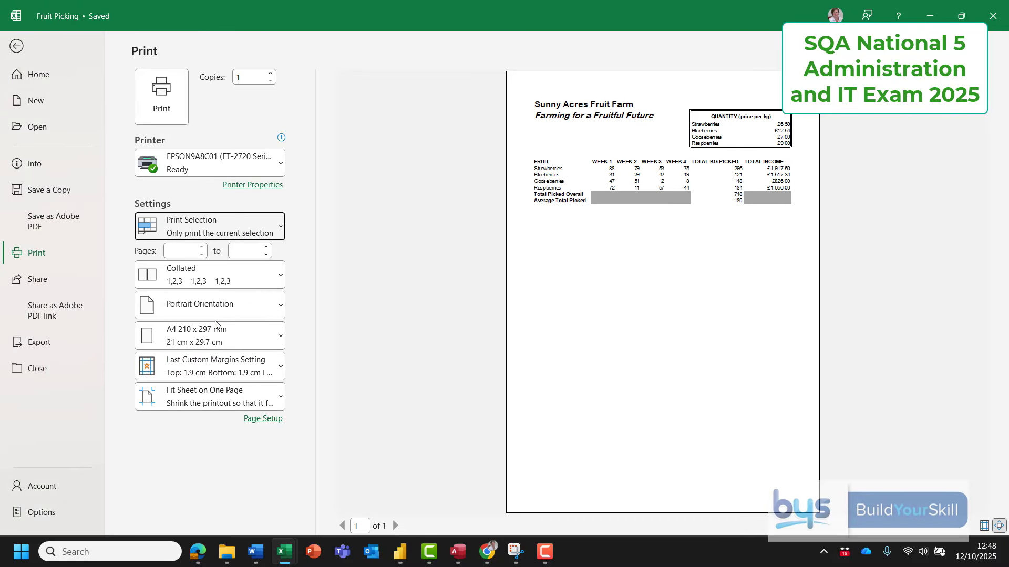
- Set the printout to landscape orientation and turn on printed gridlines in the page setup
{"action": "left_click", "coordinate": [277, 305]}
{"action": "left_click", "coordinate": [229, 368]}
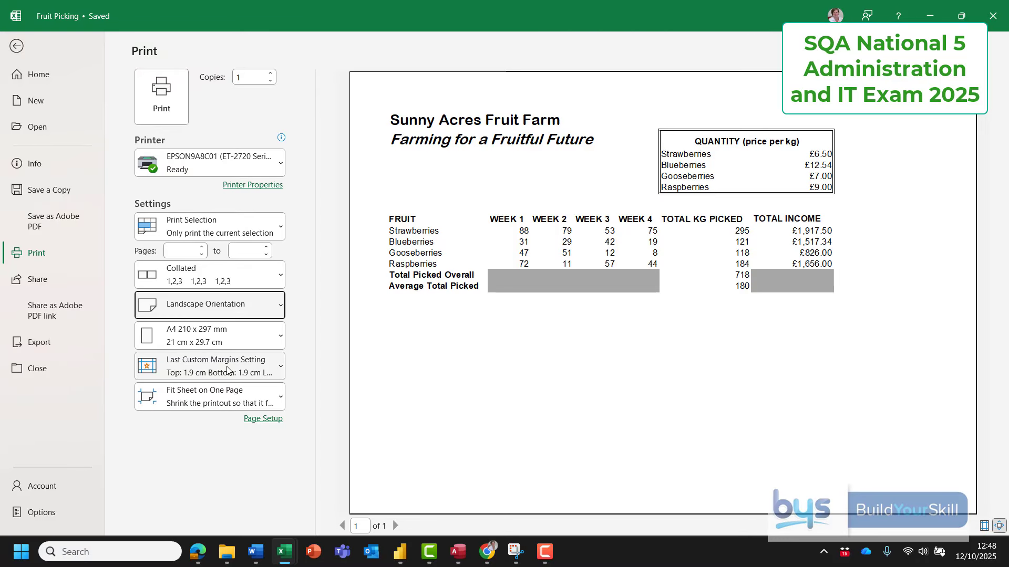
{"action": "left_click", "coordinate": [264, 421]}
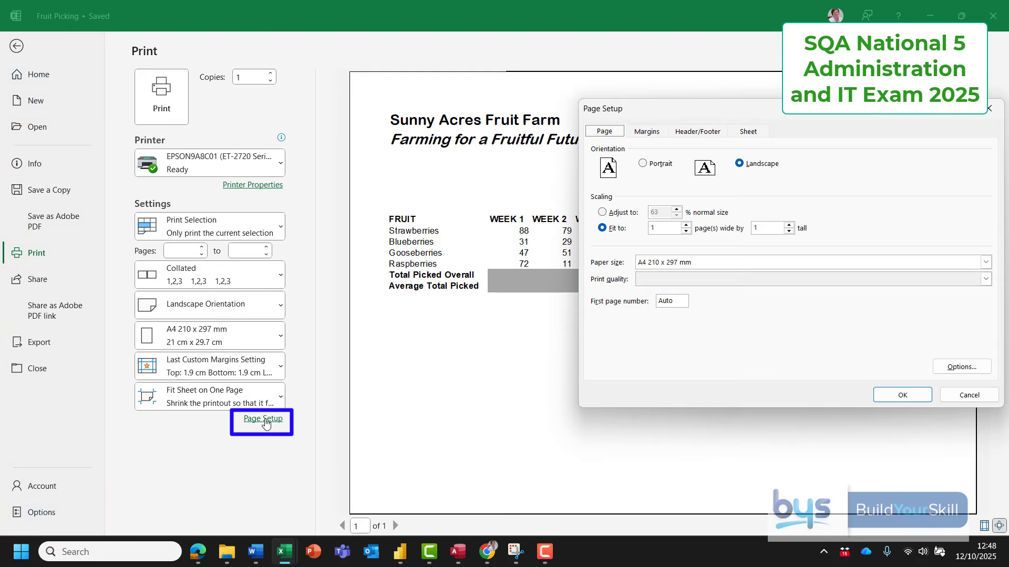
{"action": "left_click", "coordinate": [745, 138]}
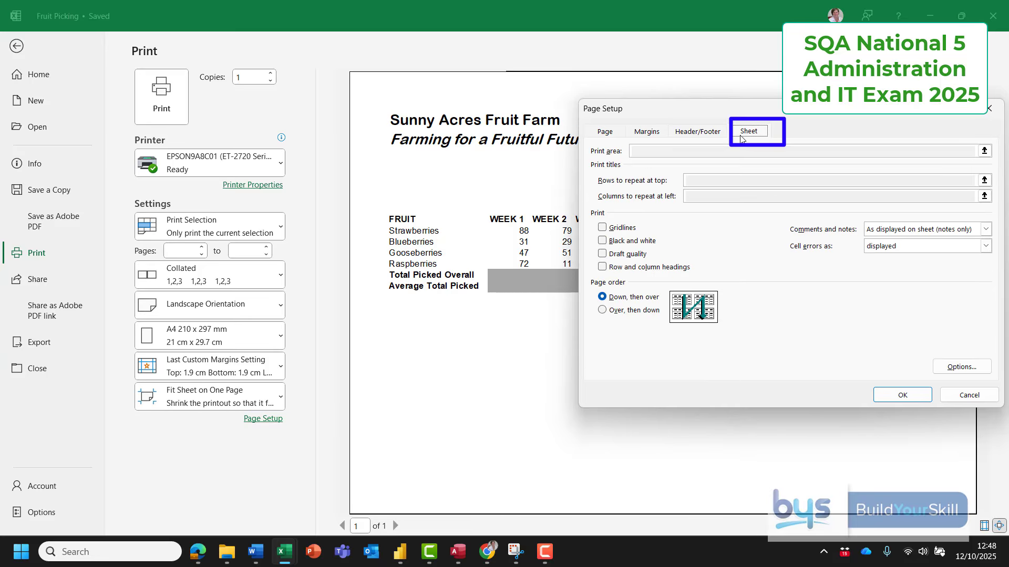
{"action": "left_click", "coordinate": [602, 228]}
{"action": "left_click", "coordinate": [891, 395]}
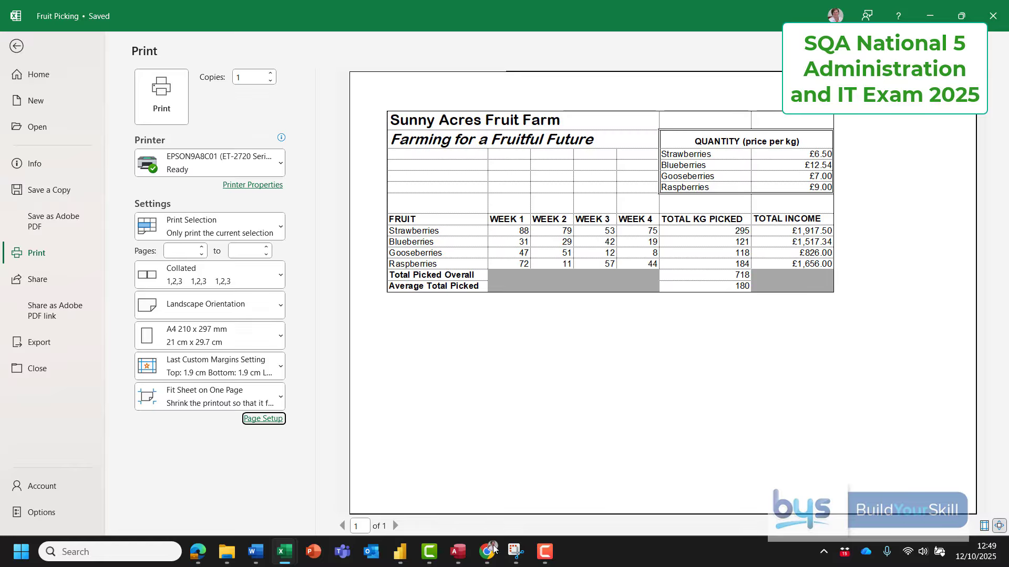
- View the custom footer settings in the page setup without adding any text, and return to the worksheet
{"action": "left_click", "coordinate": [262, 419]}
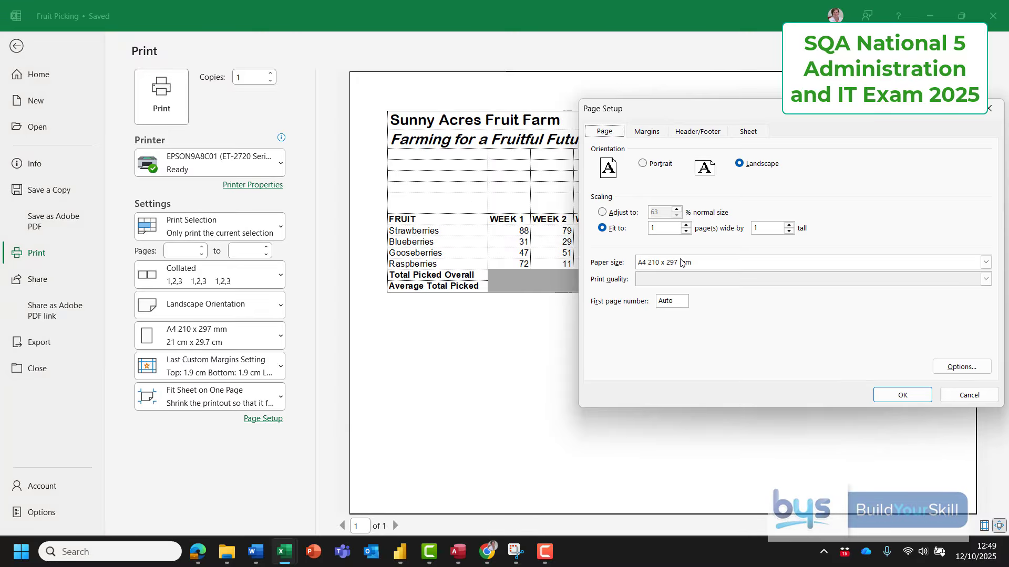
{"action": "left_click", "coordinate": [702, 136]}
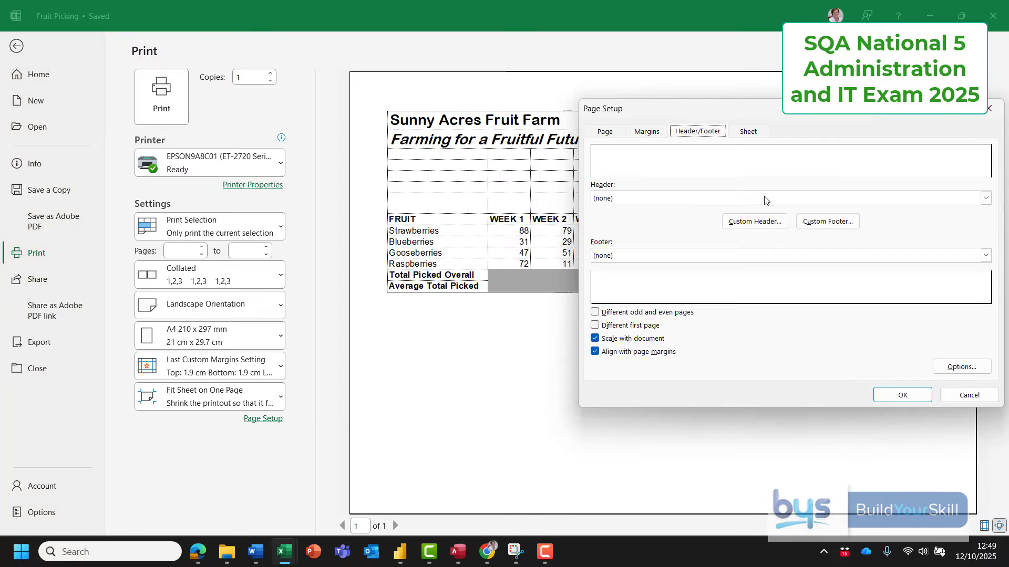
{"action": "left_click", "coordinate": [821, 222]}
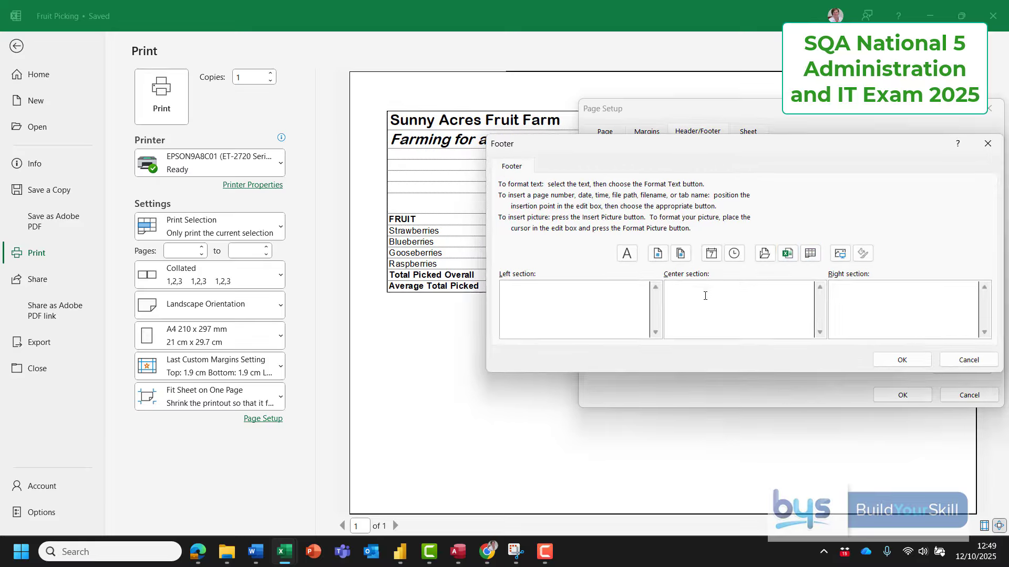
{"action": "left_click", "coordinate": [893, 361]}
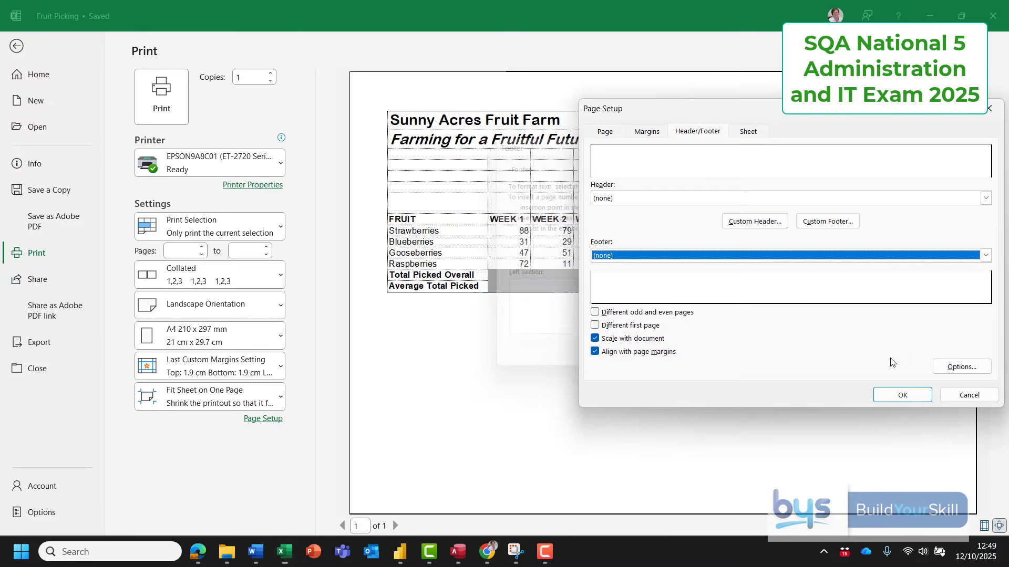
{"action": "left_click", "coordinate": [901, 397]}
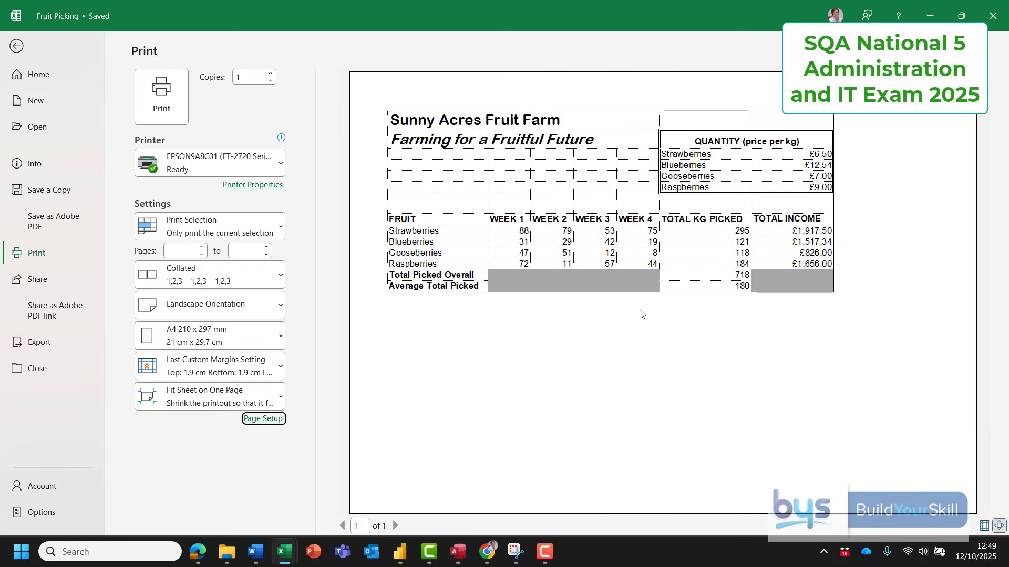
{"action": "left_click", "coordinate": [17, 48]}
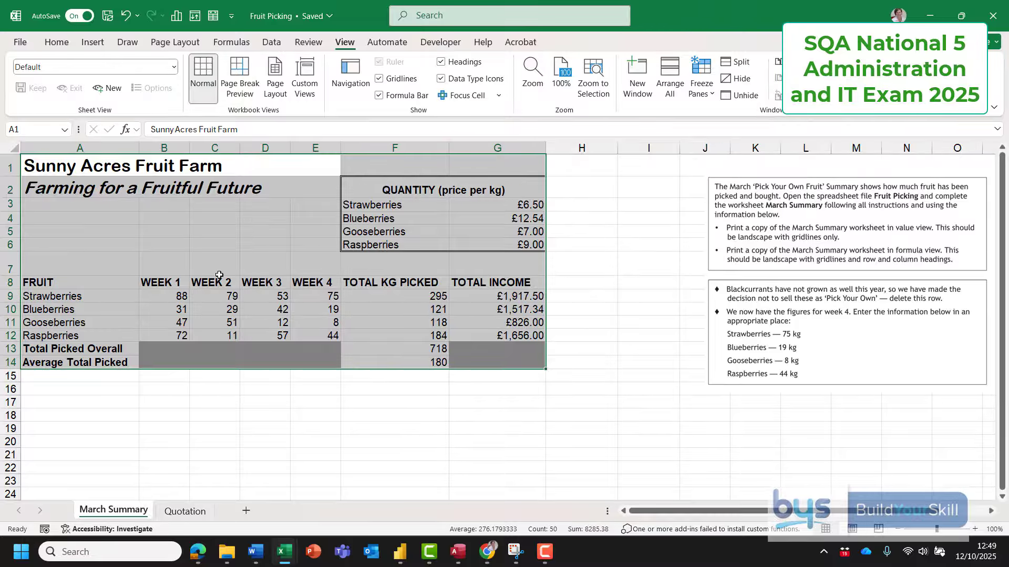
- Show the formulas instead of the values on the March Summary worksheet
{"action": "left_click", "coordinate": [233, 45]}
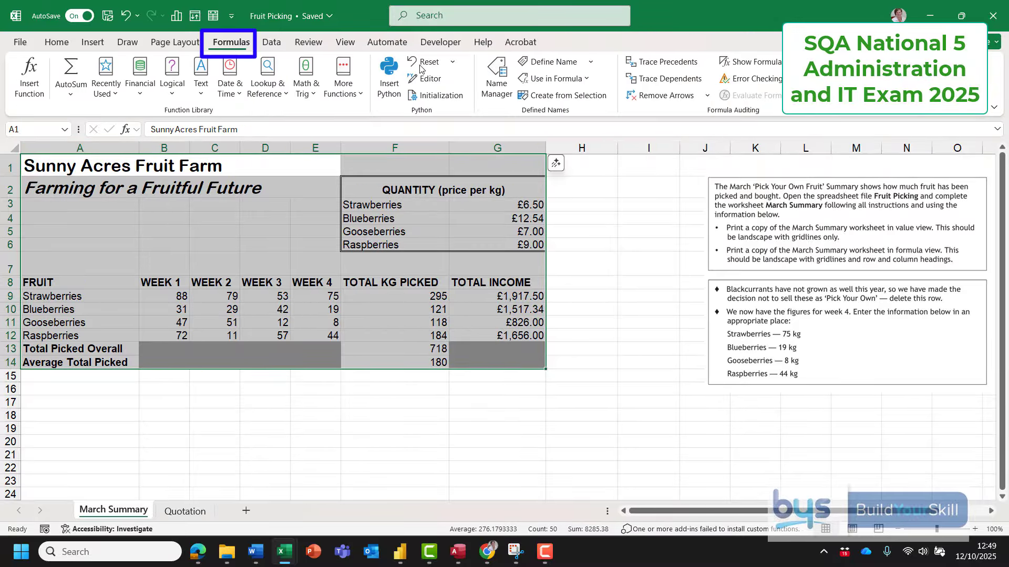
{"action": "left_click", "coordinate": [758, 63]}
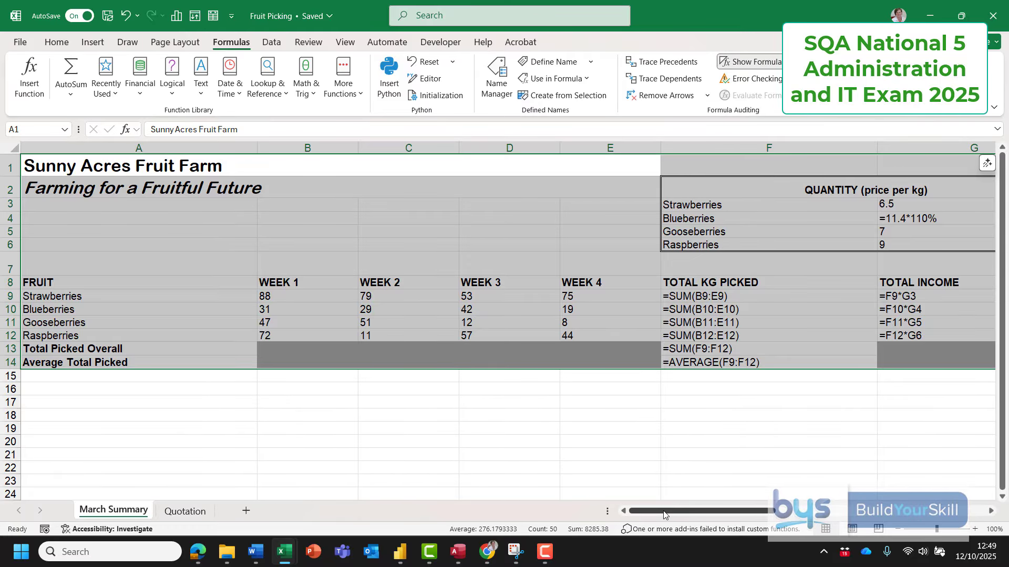
{"action": "mouse_move", "coordinate": [665, 515]}
{"action": "left_mouse_down"}
{"action": "mouse_move", "coordinate": [718, 513]}
{"action": "mouse_move", "coordinate": [656, 513]}
{"action": "left_mouse_up"}
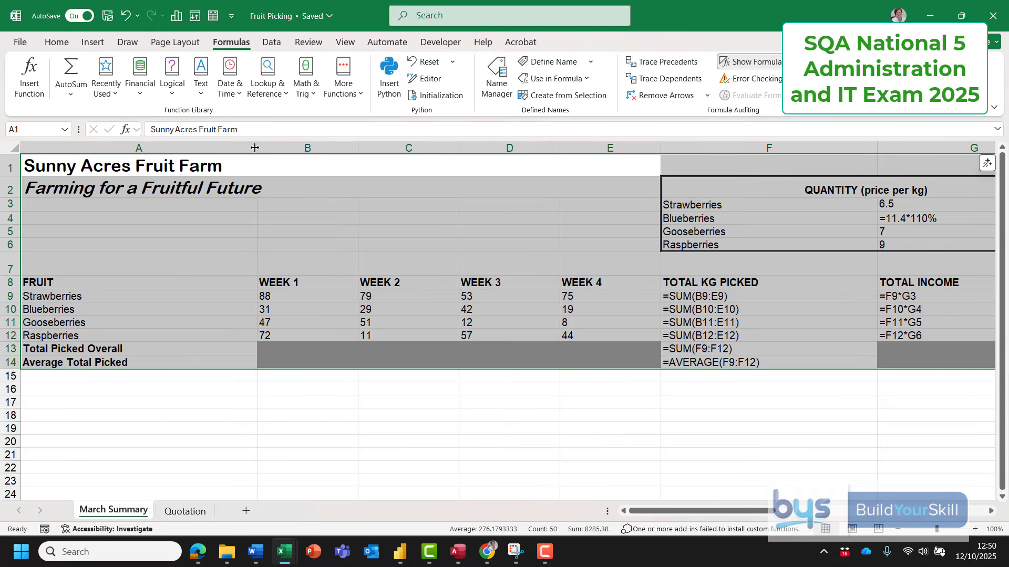
- Narrow columns A, B, C and D on the March Summary worksheet to sit closer to their contents in formula view
{"action": "left_click_drag", "start_coordinate": [255, 147], "coordinate": [138, 148]}
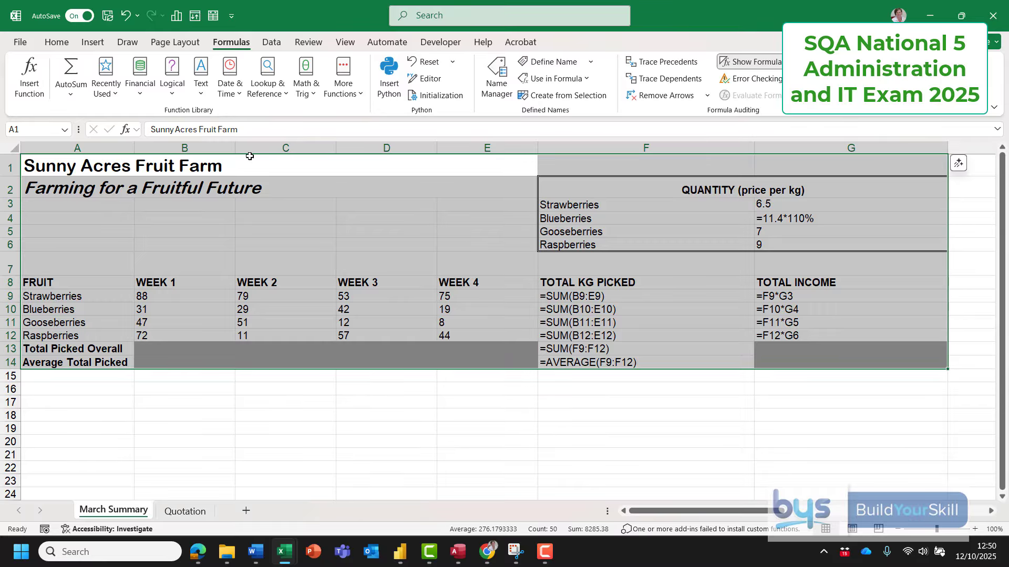
{"action": "left_click_drag", "start_coordinate": [235, 148], "coordinate": [201, 148]}
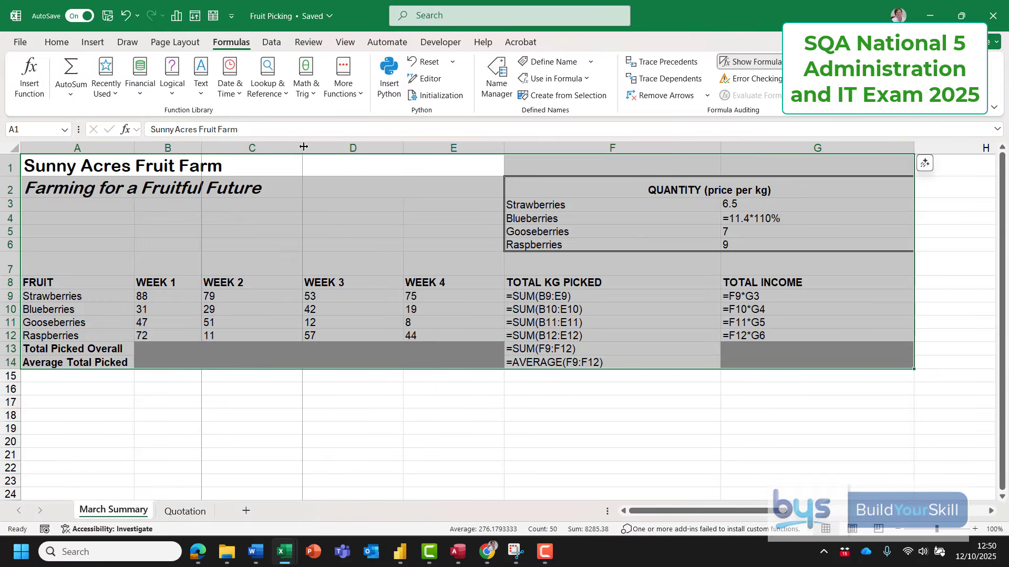
{"action": "left_click_drag", "start_coordinate": [304, 146], "coordinate": [268, 148]}
{"action": "left_click_drag", "start_coordinate": [370, 148], "coordinate": [343, 152]}
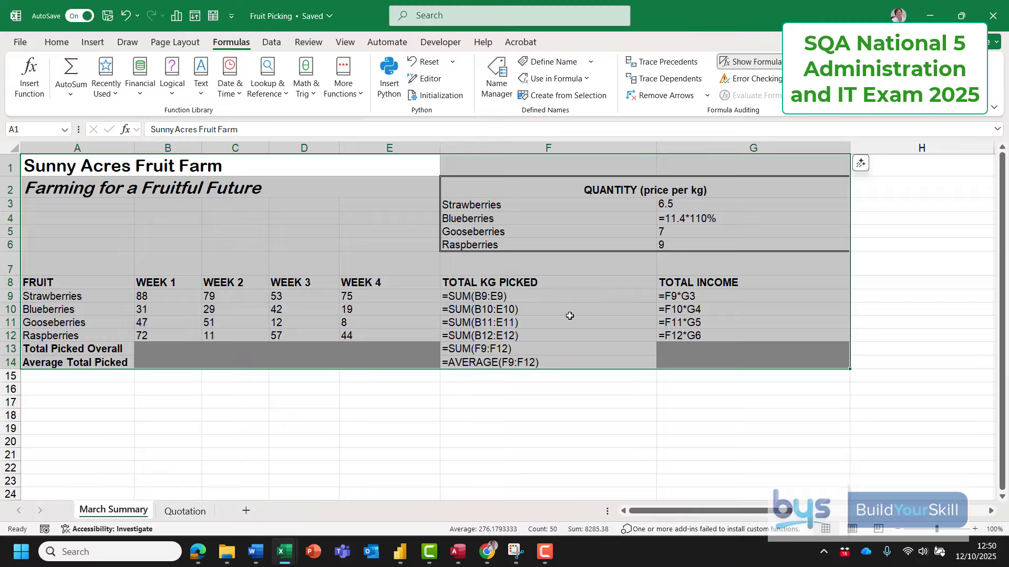
- Open the print preview of the formula view and bring up the sheet options in its page setup
{"action": "left_click", "coordinate": [16, 45]}
{"action": "left_click", "coordinate": [41, 254]}
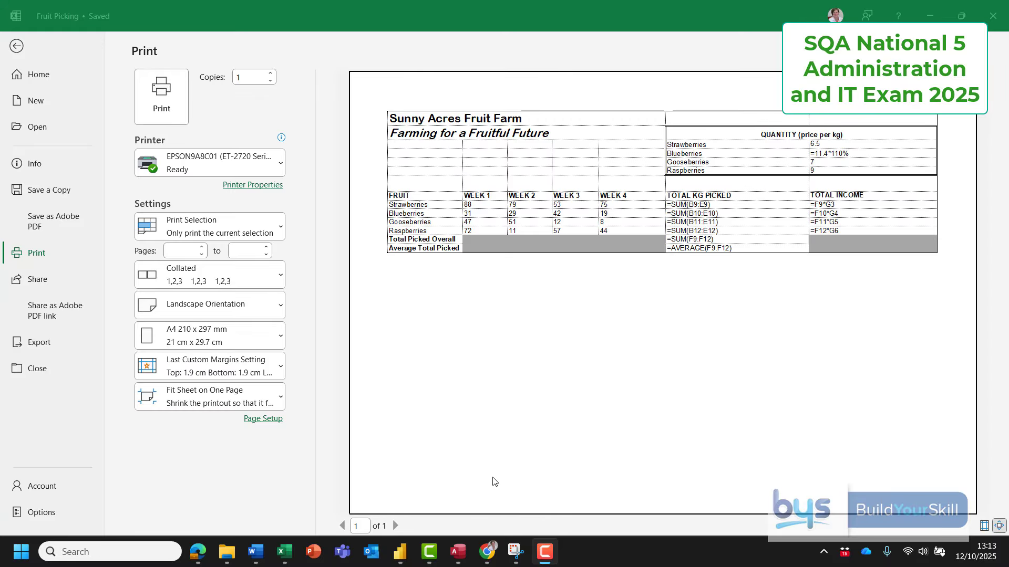
{"action": "left_click", "coordinate": [271, 419]}
{"action": "left_click", "coordinate": [272, 419]}
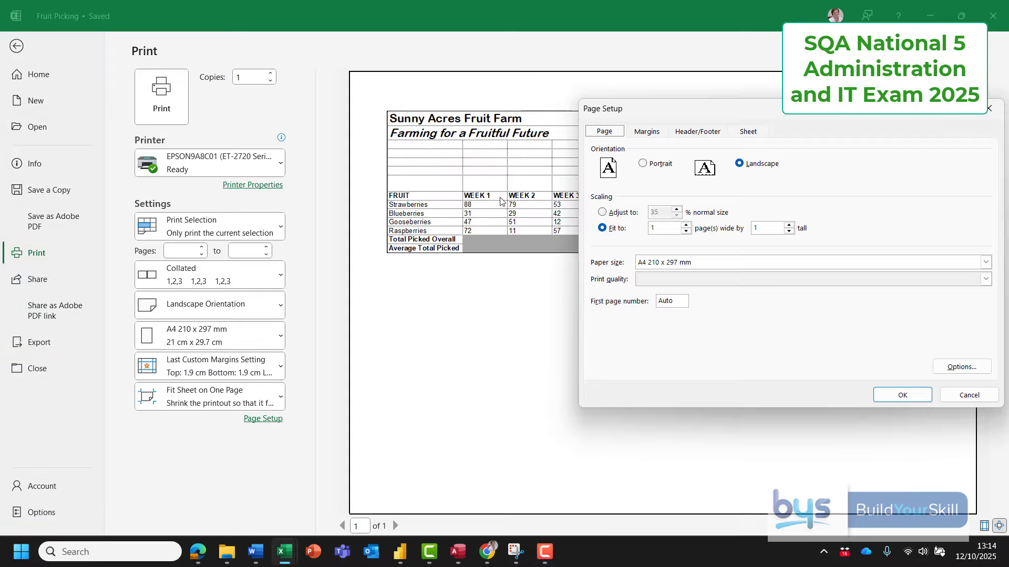
{"action": "left_click", "coordinate": [749, 132]}
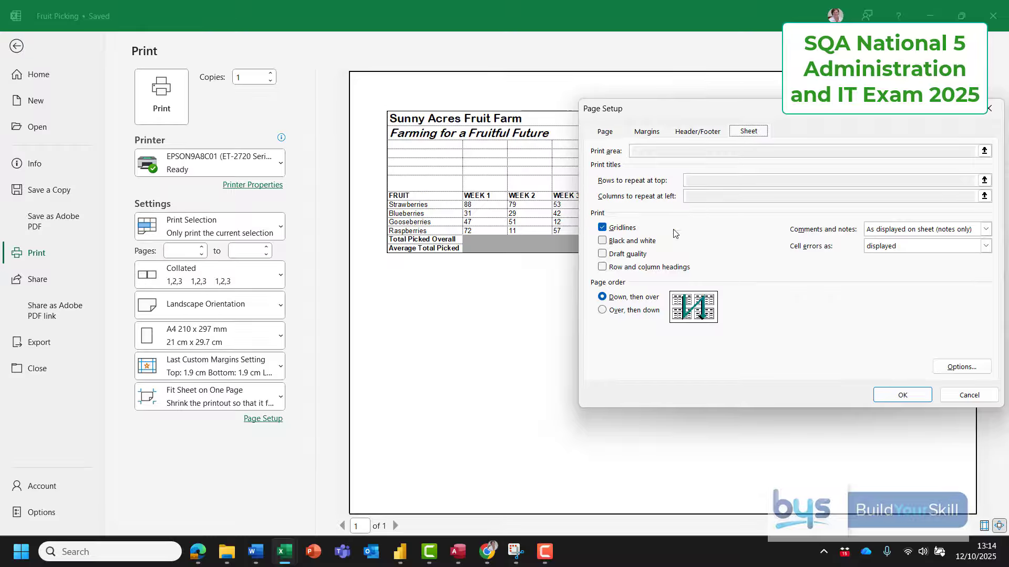